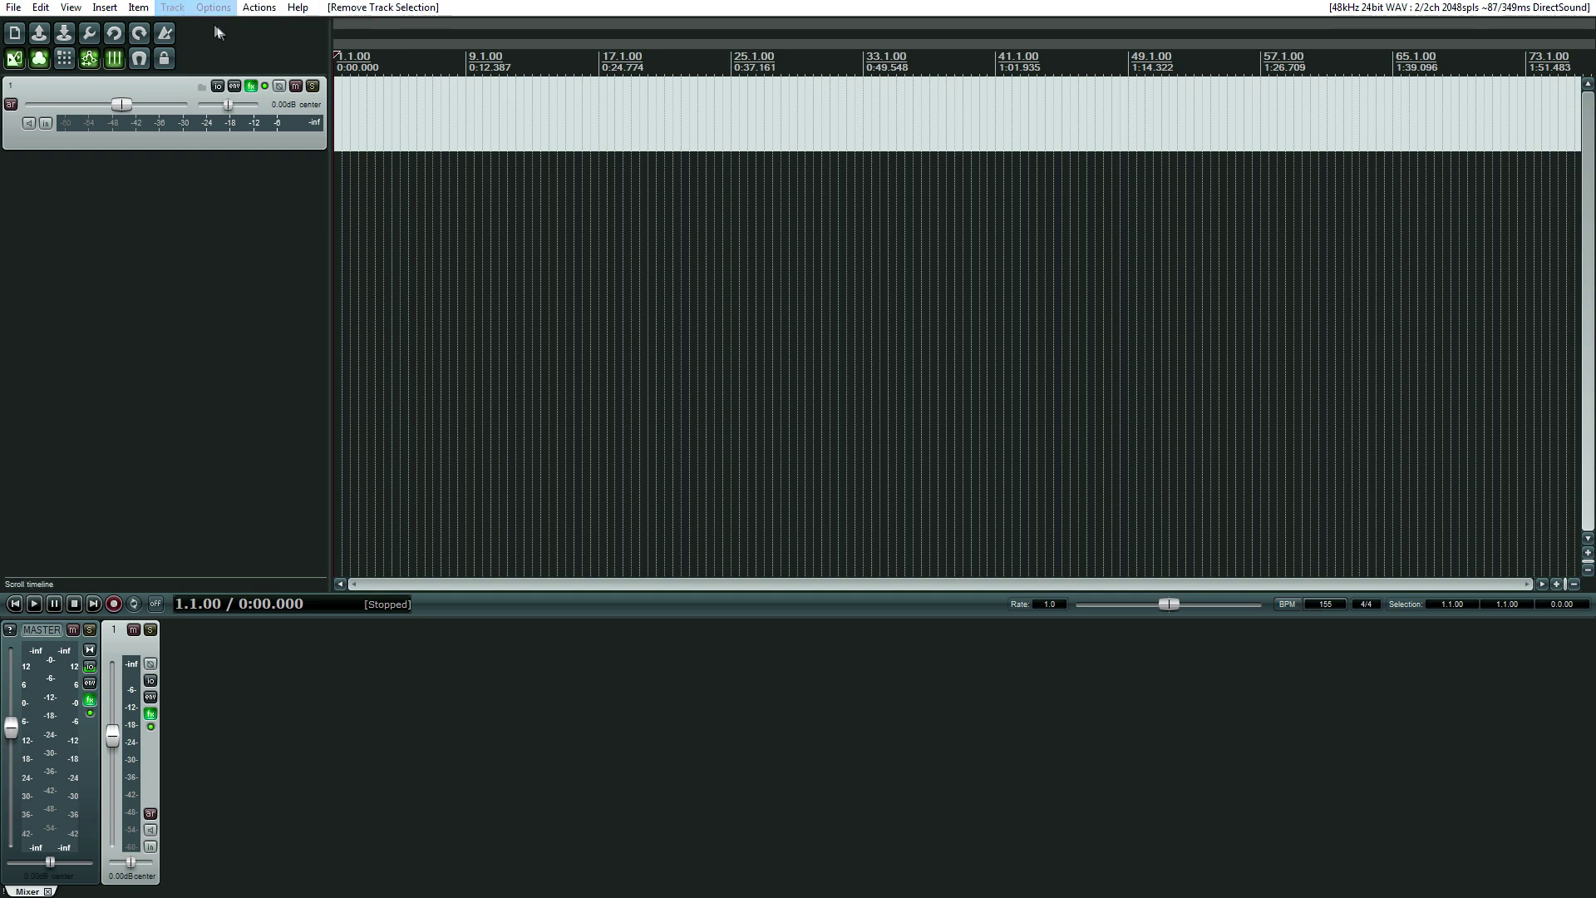
Open track 1's effects chain and view the filter types available for ReaEQ's band 1
left_click(251, 86)
left_click(390, 196)
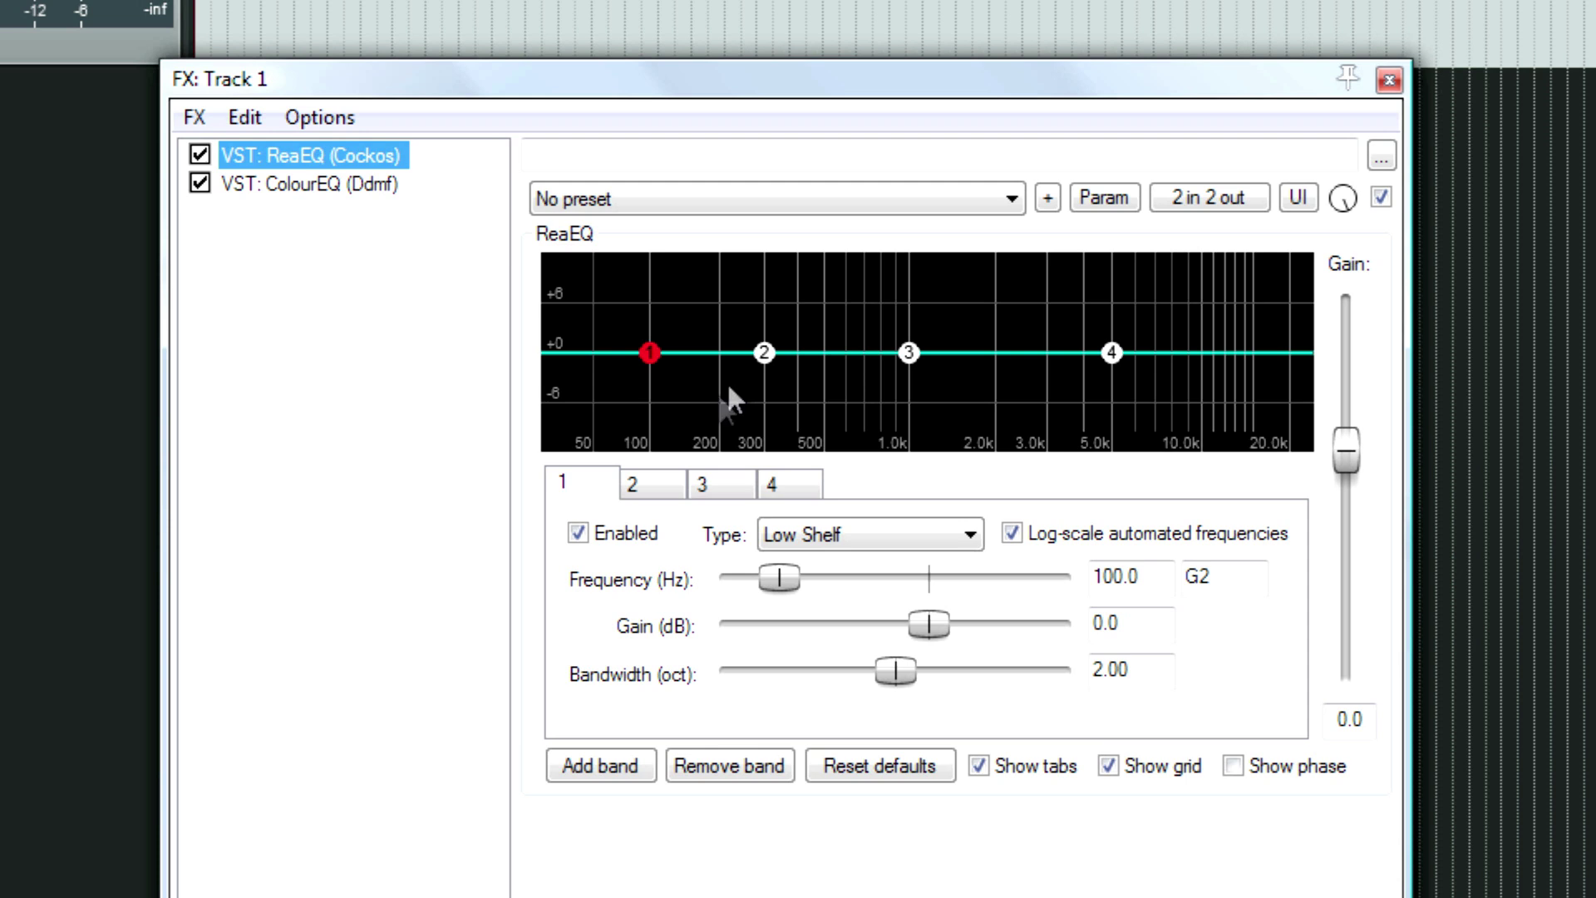
left_click(807, 532)
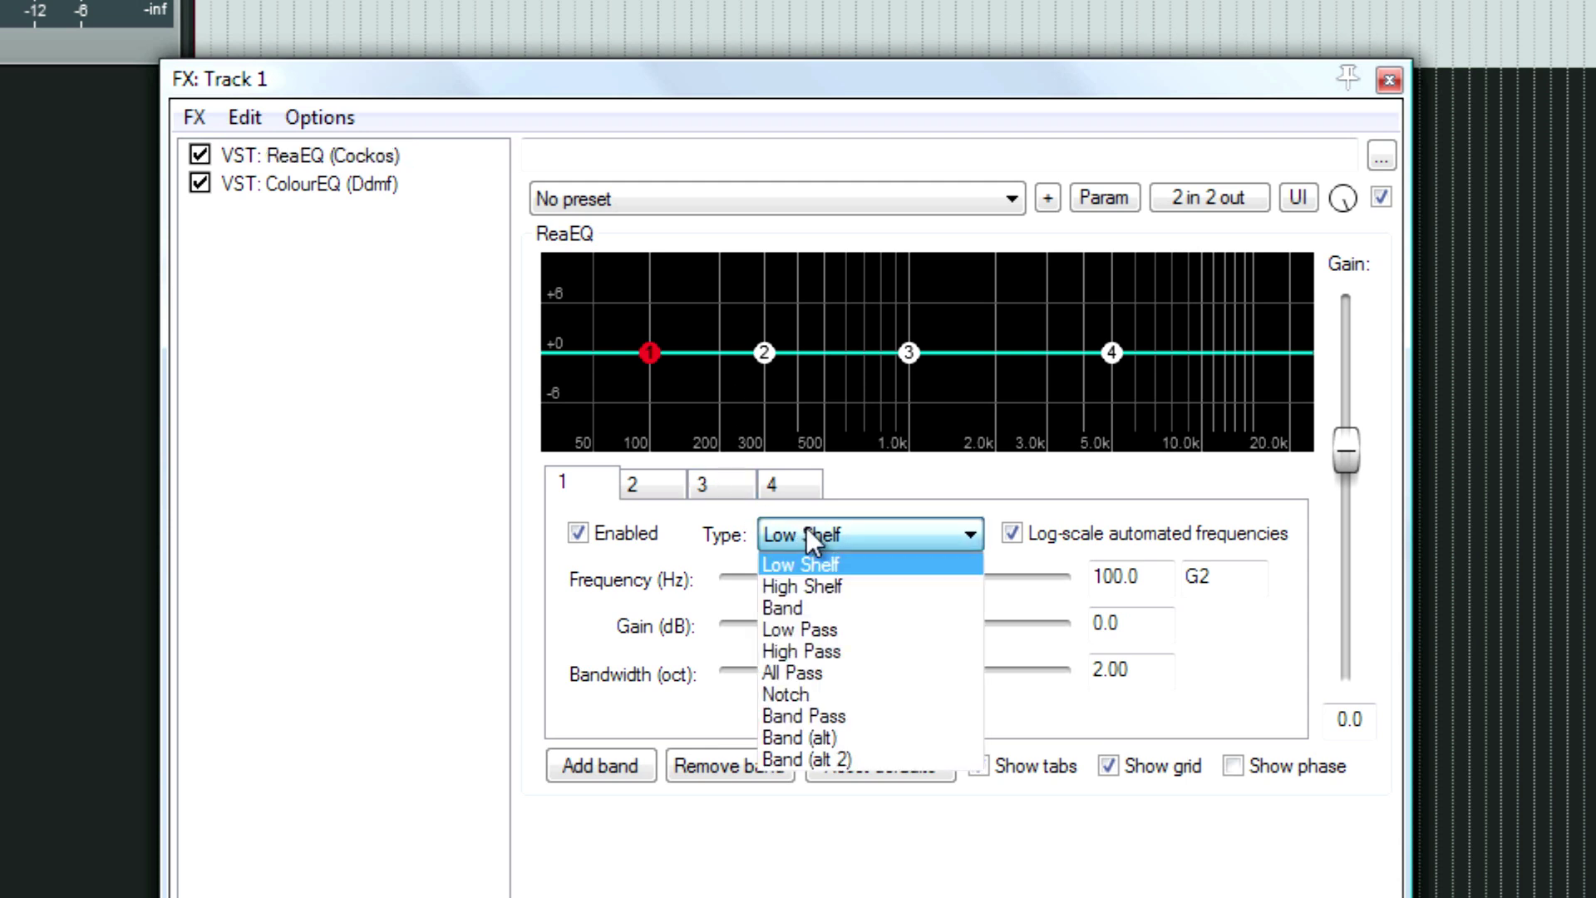
left_click(810, 539)
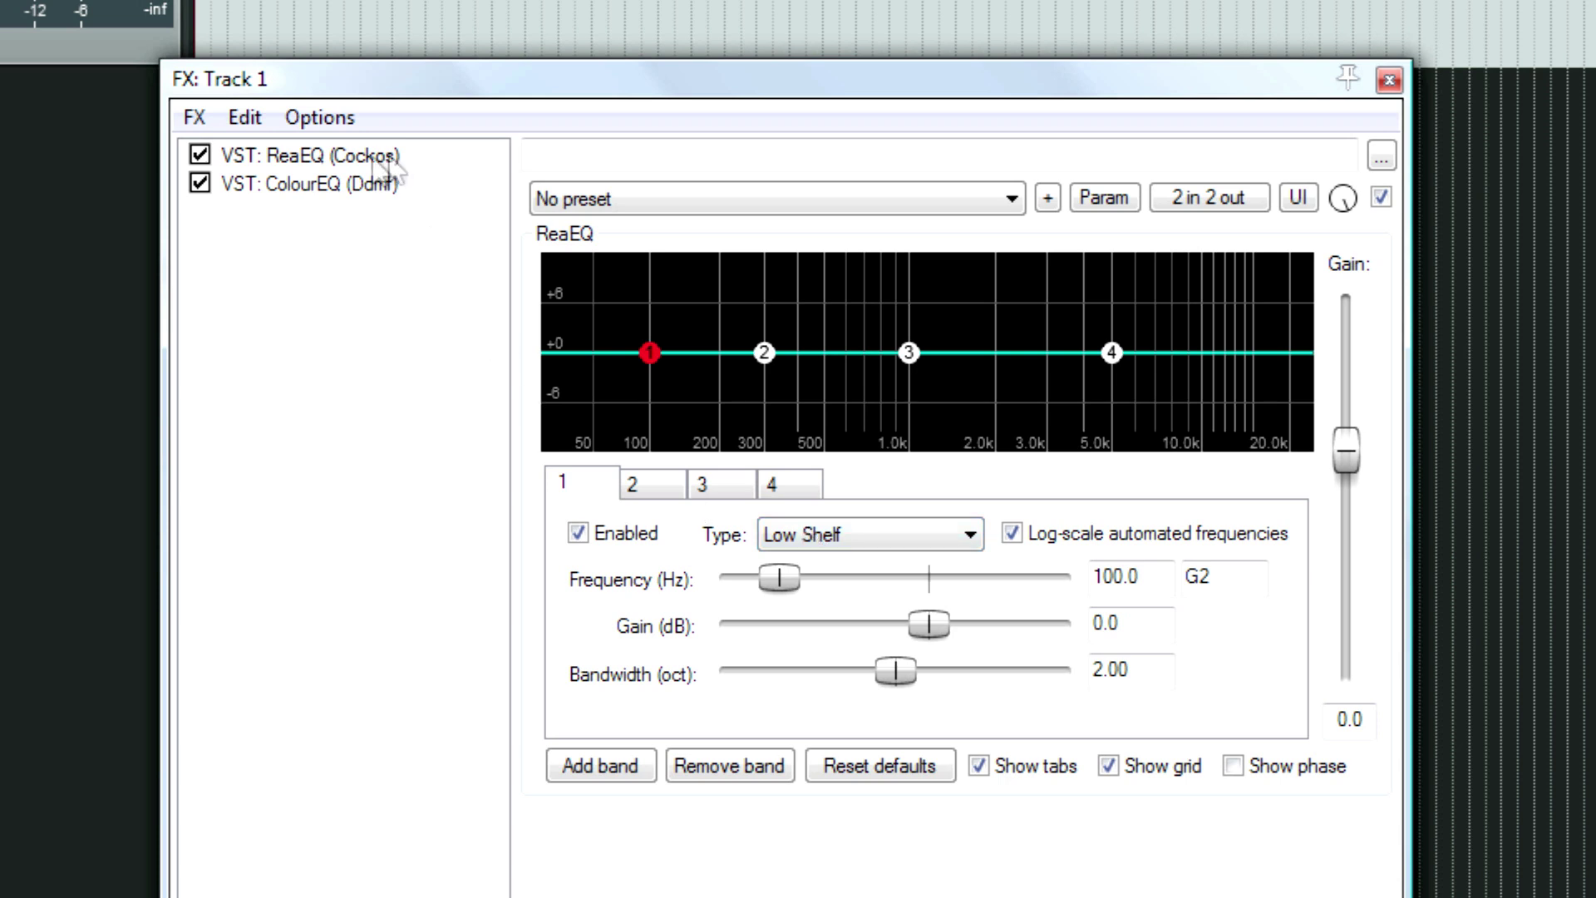
In ColourEQ, set the 444 Hz band to 463 Hz with 1.8 dB gain and change its filter to Type B
left_click(331, 184)
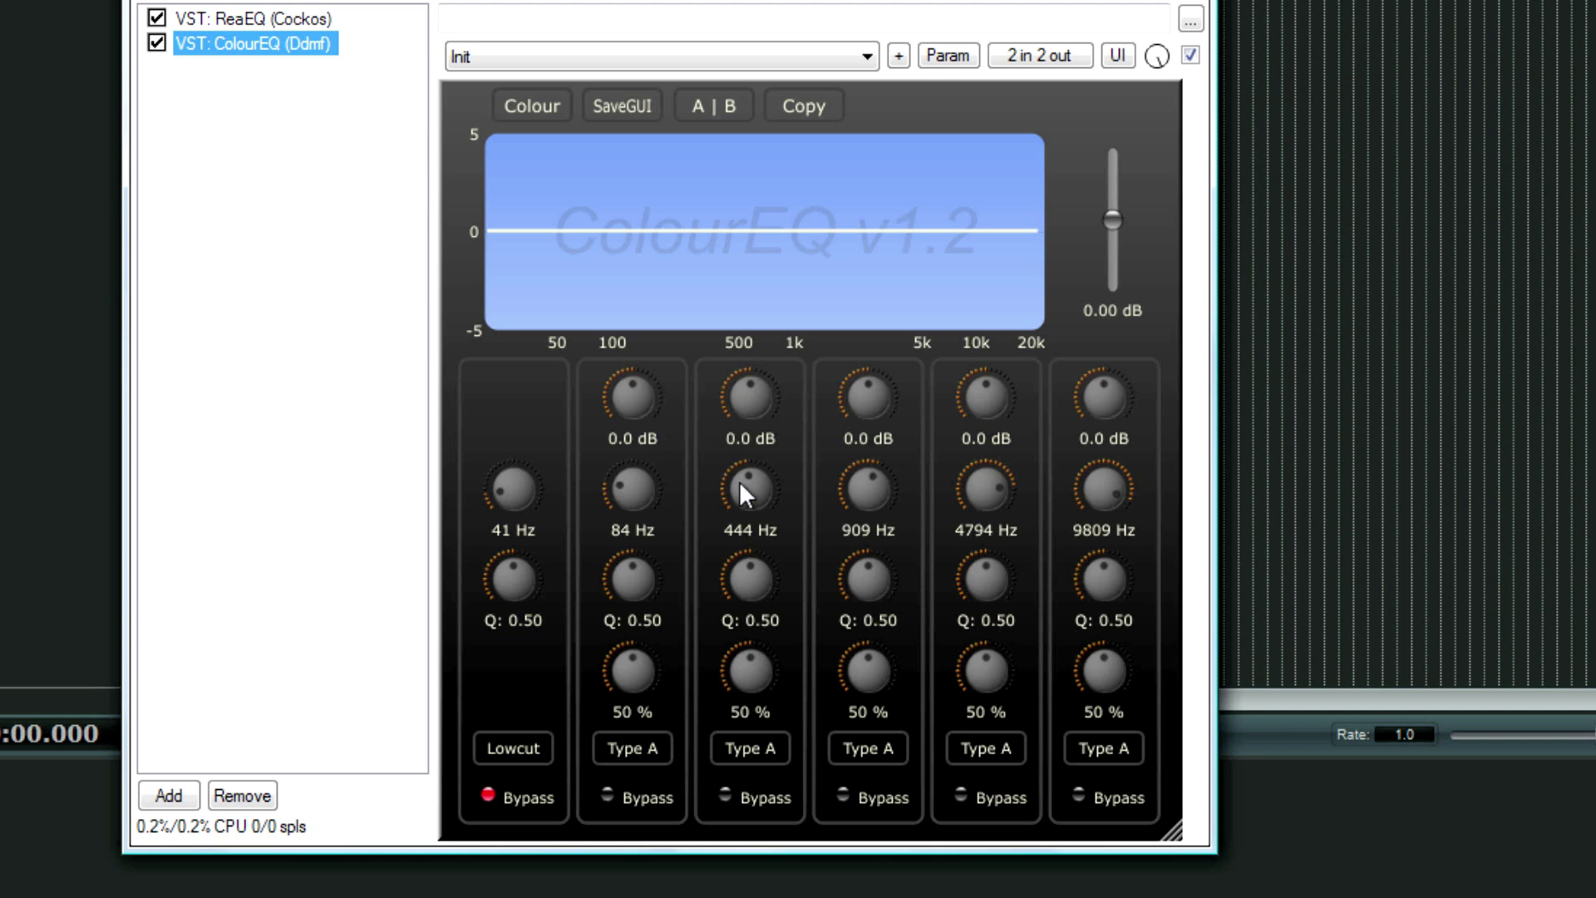
left_click_drag(739, 479, 744, 468)
left_click_drag(753, 390, 748, 341)
left_click(752, 749)
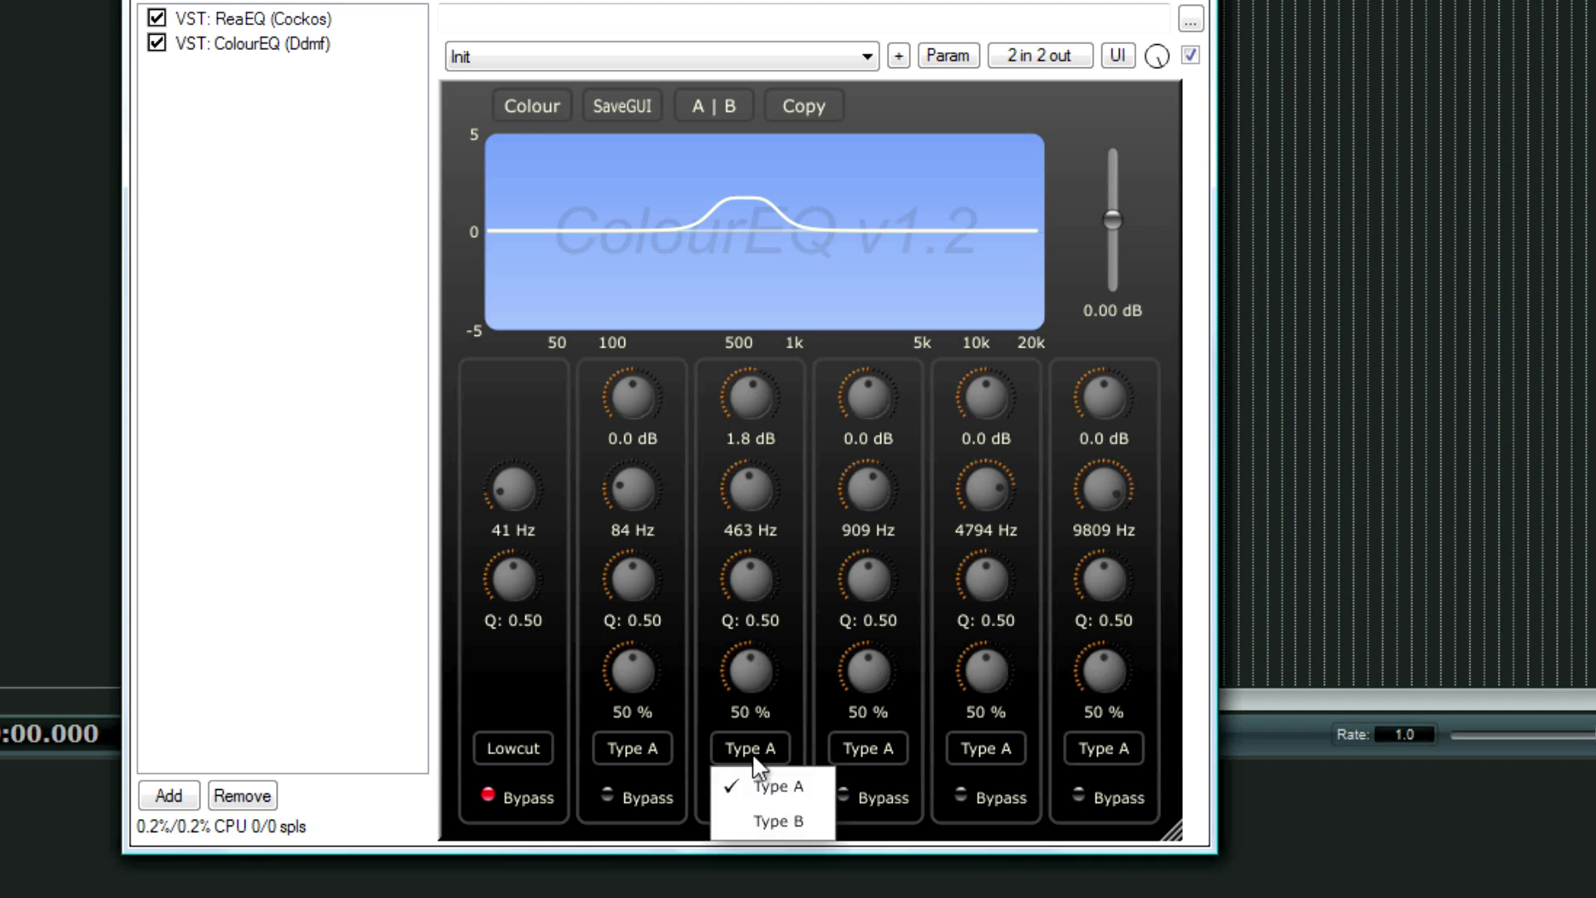
left_click(764, 814)
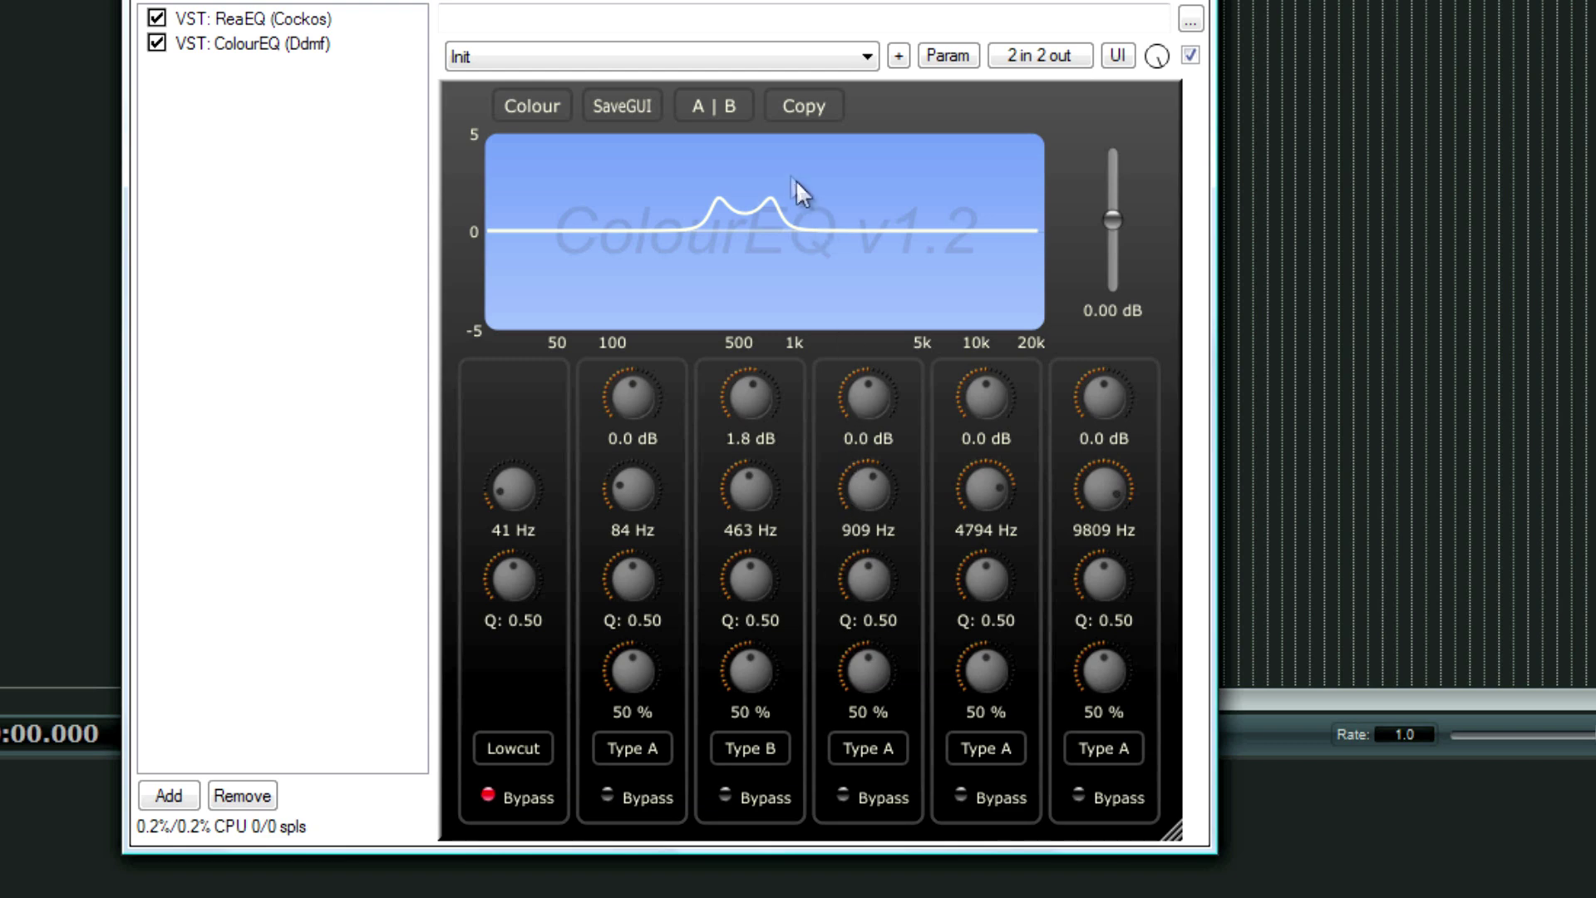
Change ColourEQ's background colour to the muted red FF9A6B6B
left_click(539, 114)
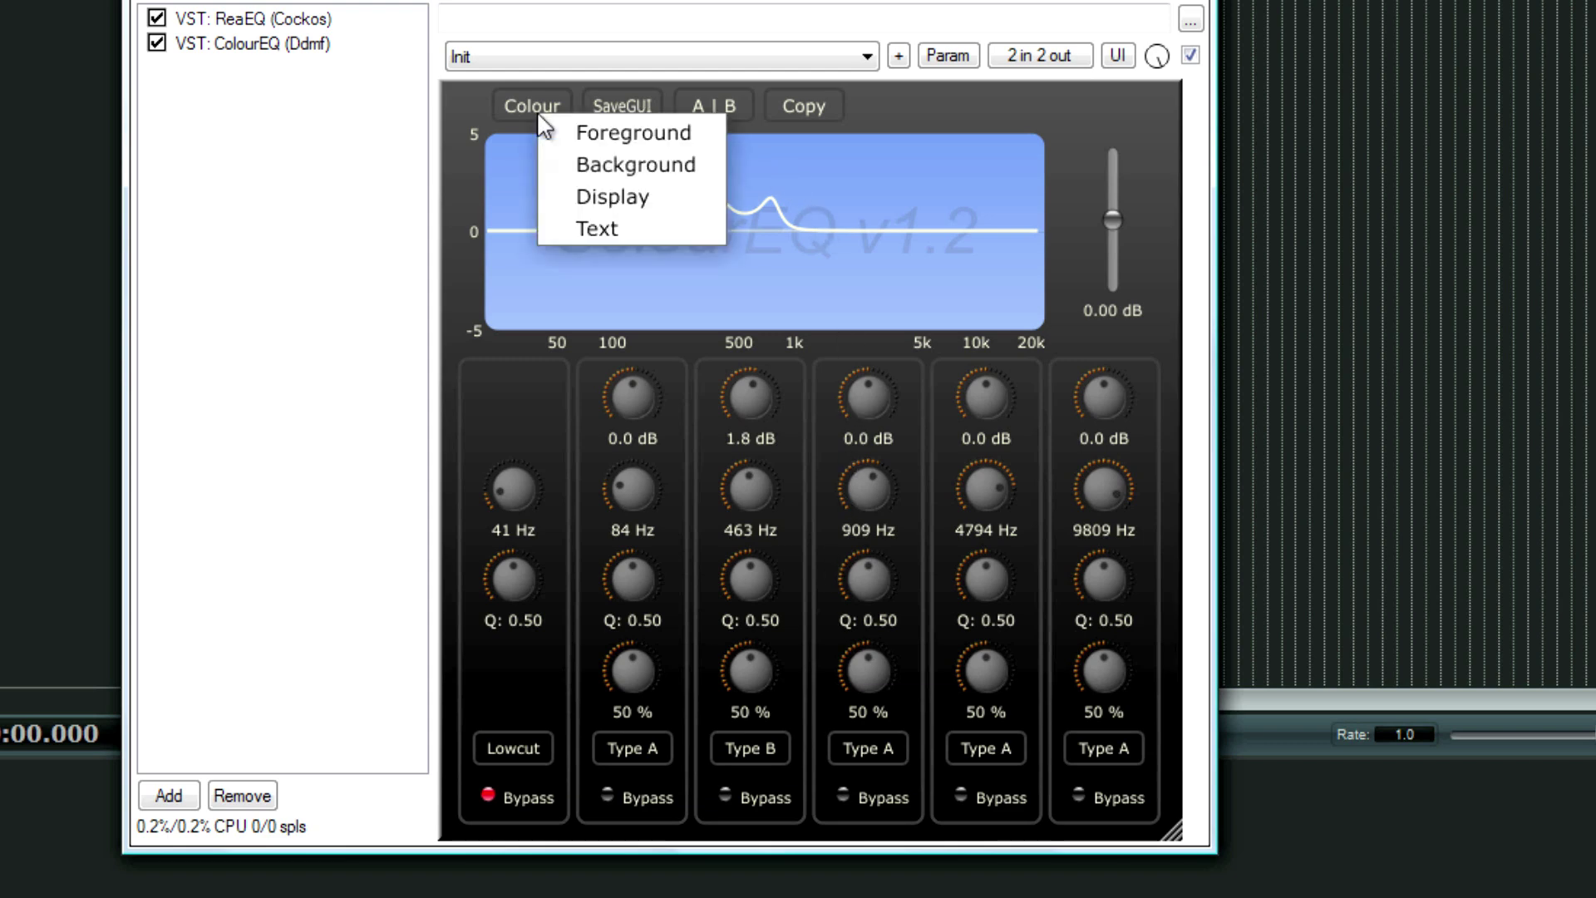
left_click(596, 163)
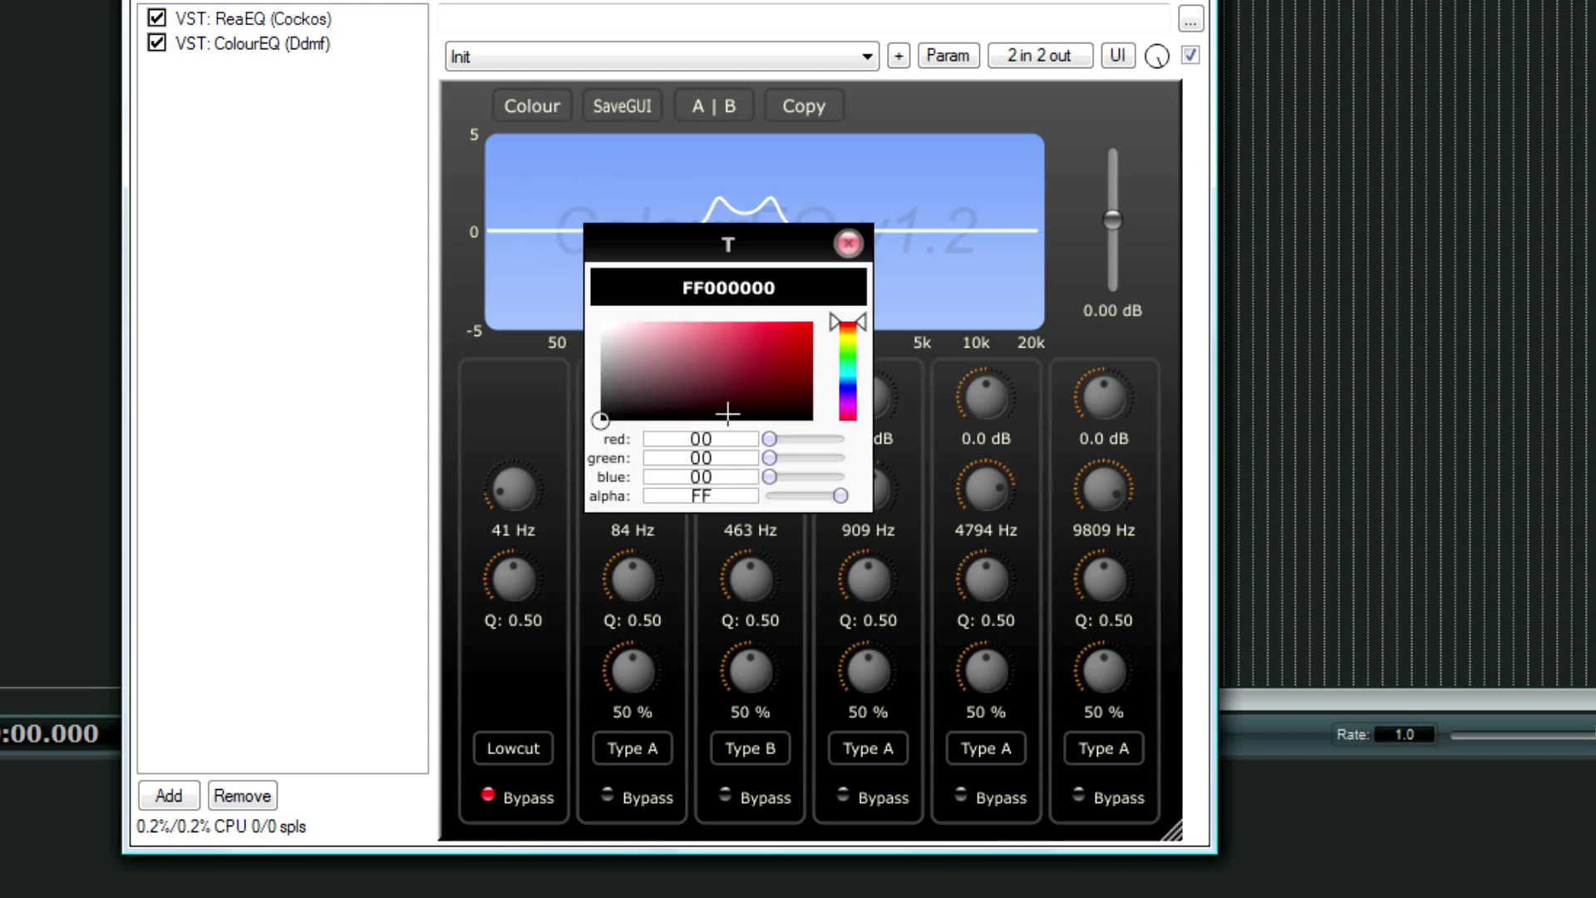
left_click(789, 368)
left_click(698, 358)
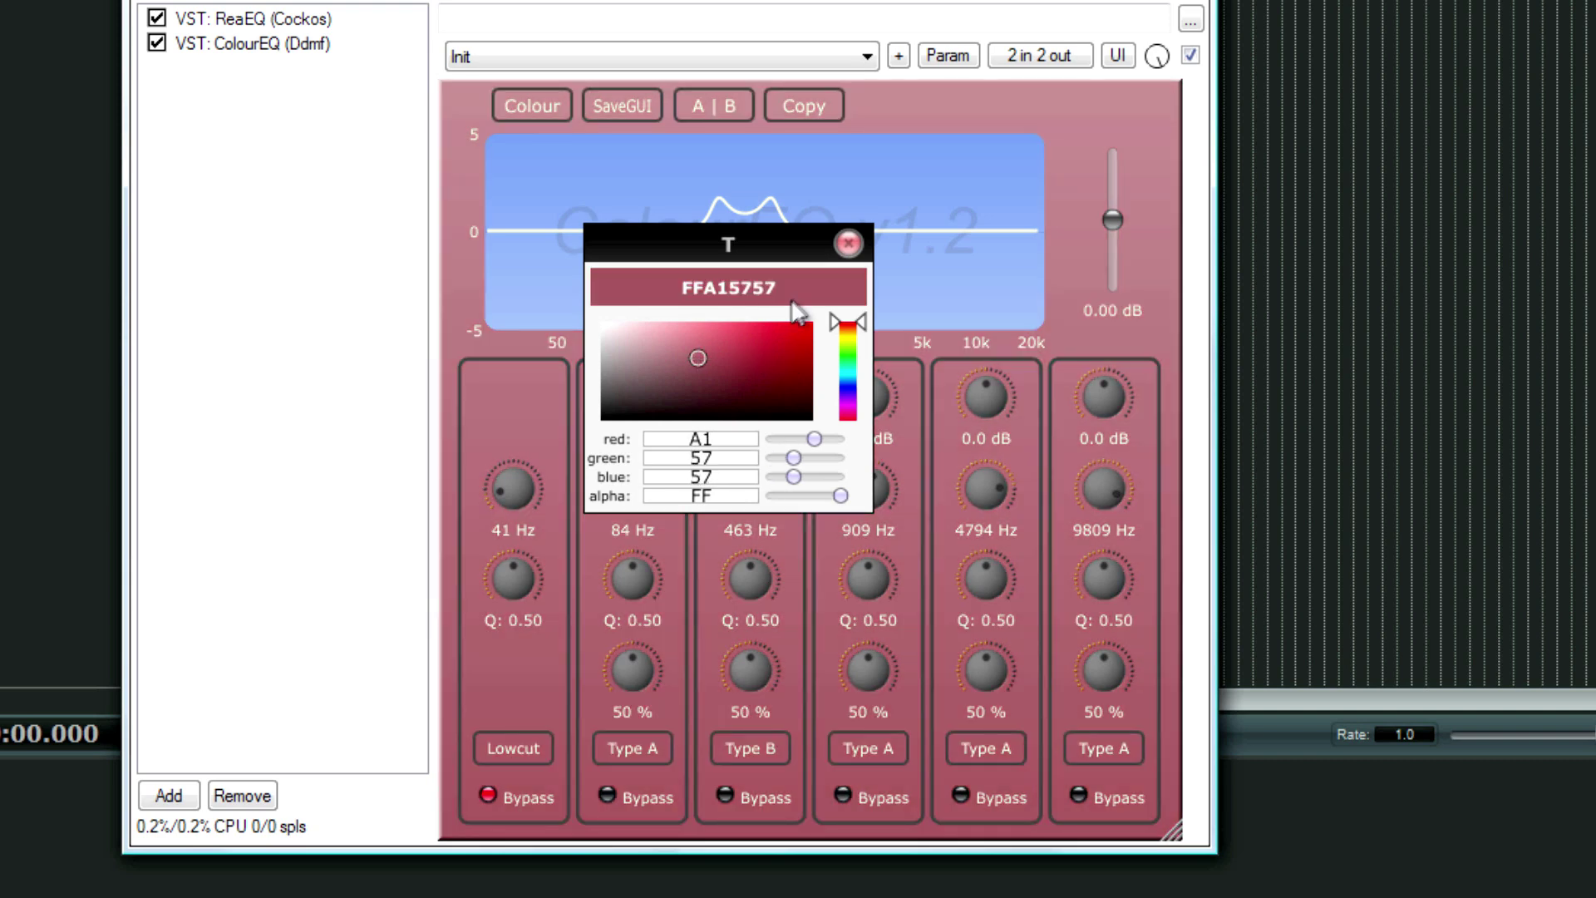
left_click(523, 112)
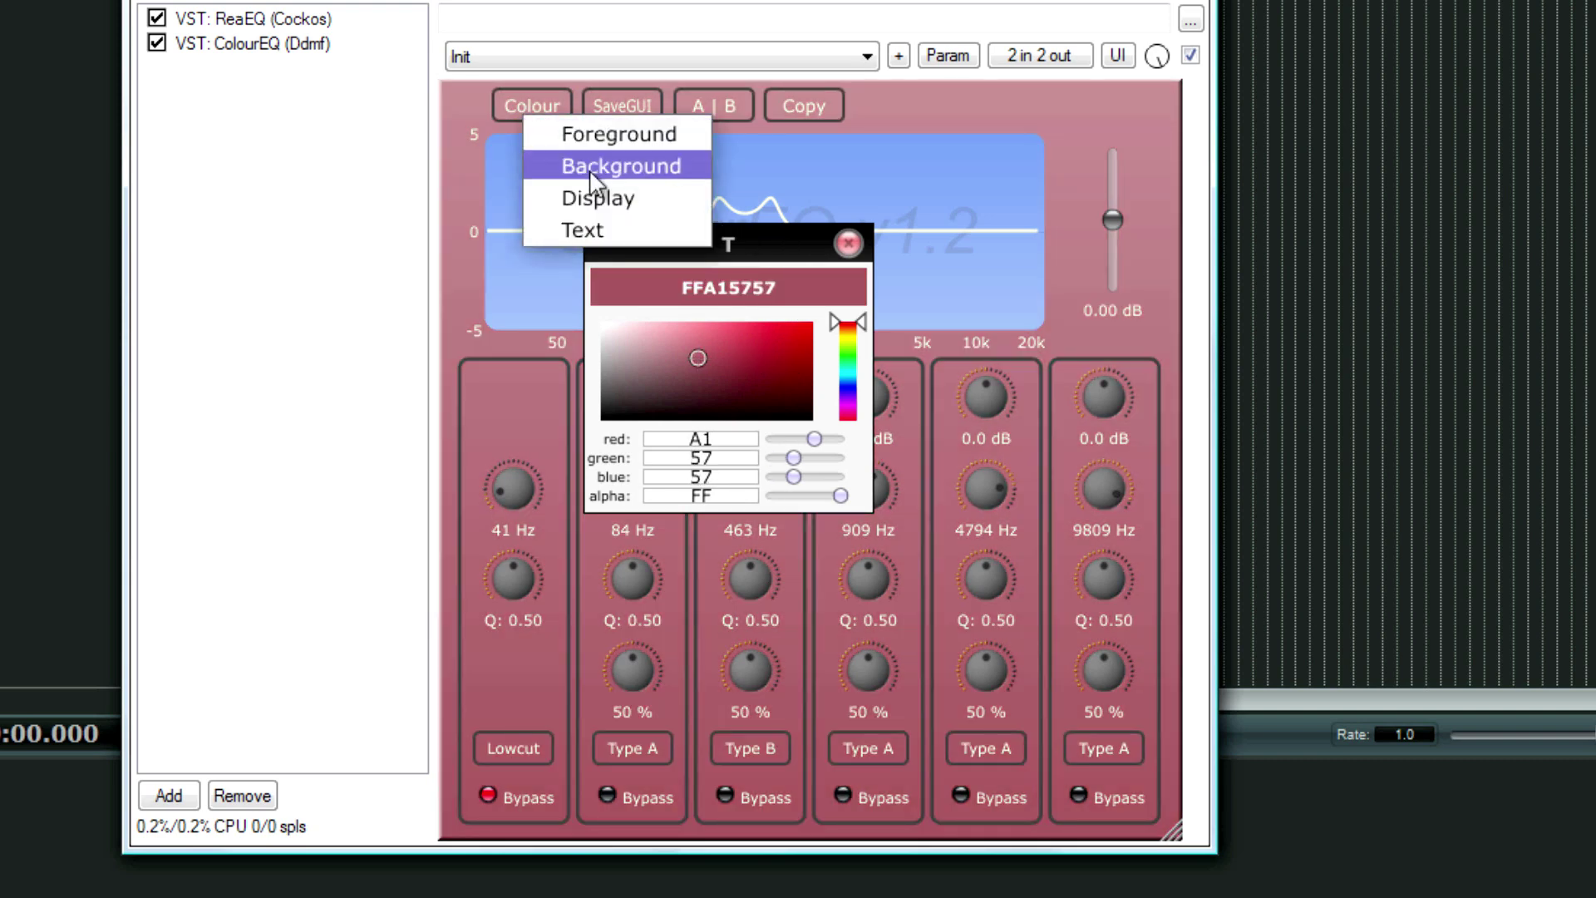
left_click(595, 165)
left_click(730, 367)
left_click(665, 360)
Change ColourEQ's foreground colour to dark red
left_click(537, 109)
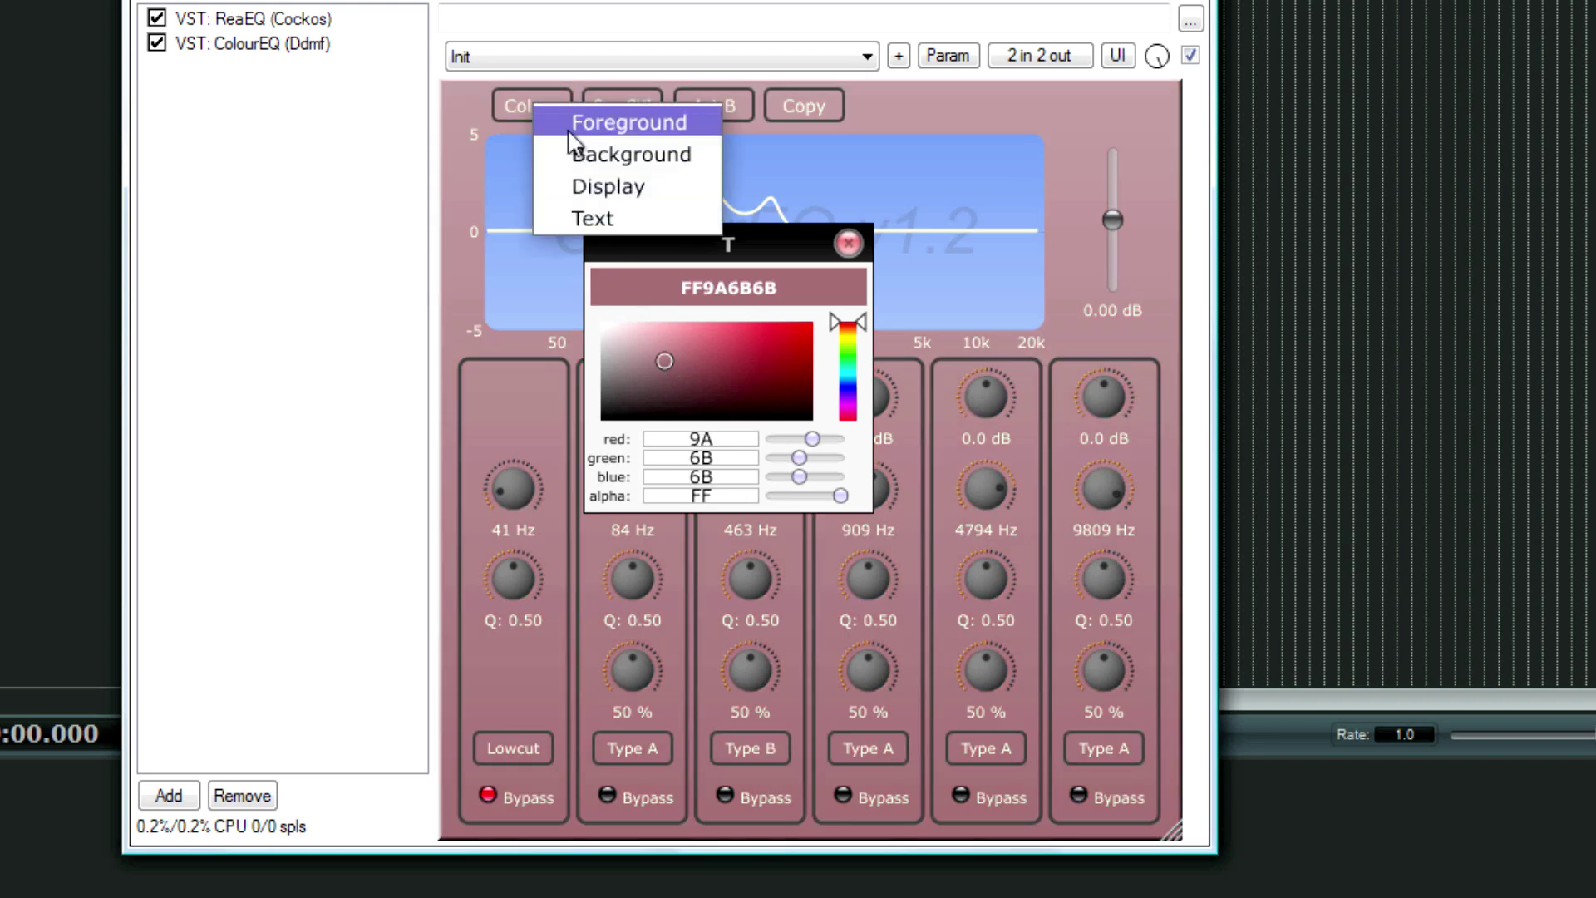
left_click(573, 121)
left_click(633, 392)
left_click(622, 331)
left_click(745, 374)
left_click(762, 390)
Change ColourEQ's display colour to the dark blue FF021840 and close the colour picker
left_click(529, 104)
left_click(569, 151)
left_click(645, 348)
left_click(806, 395)
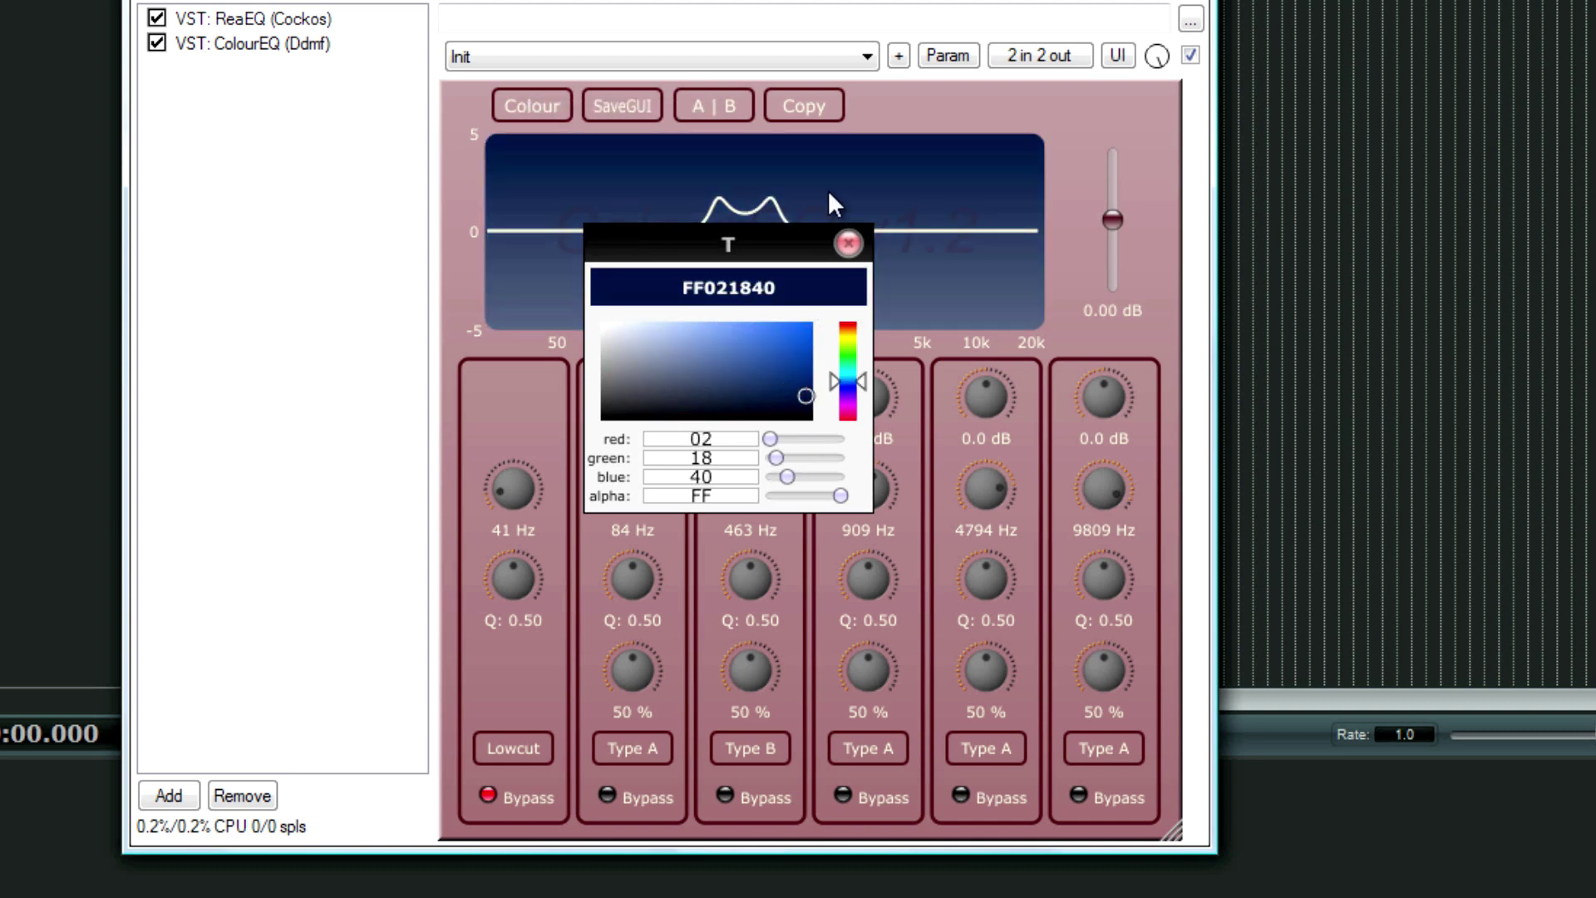
left_click(847, 243)
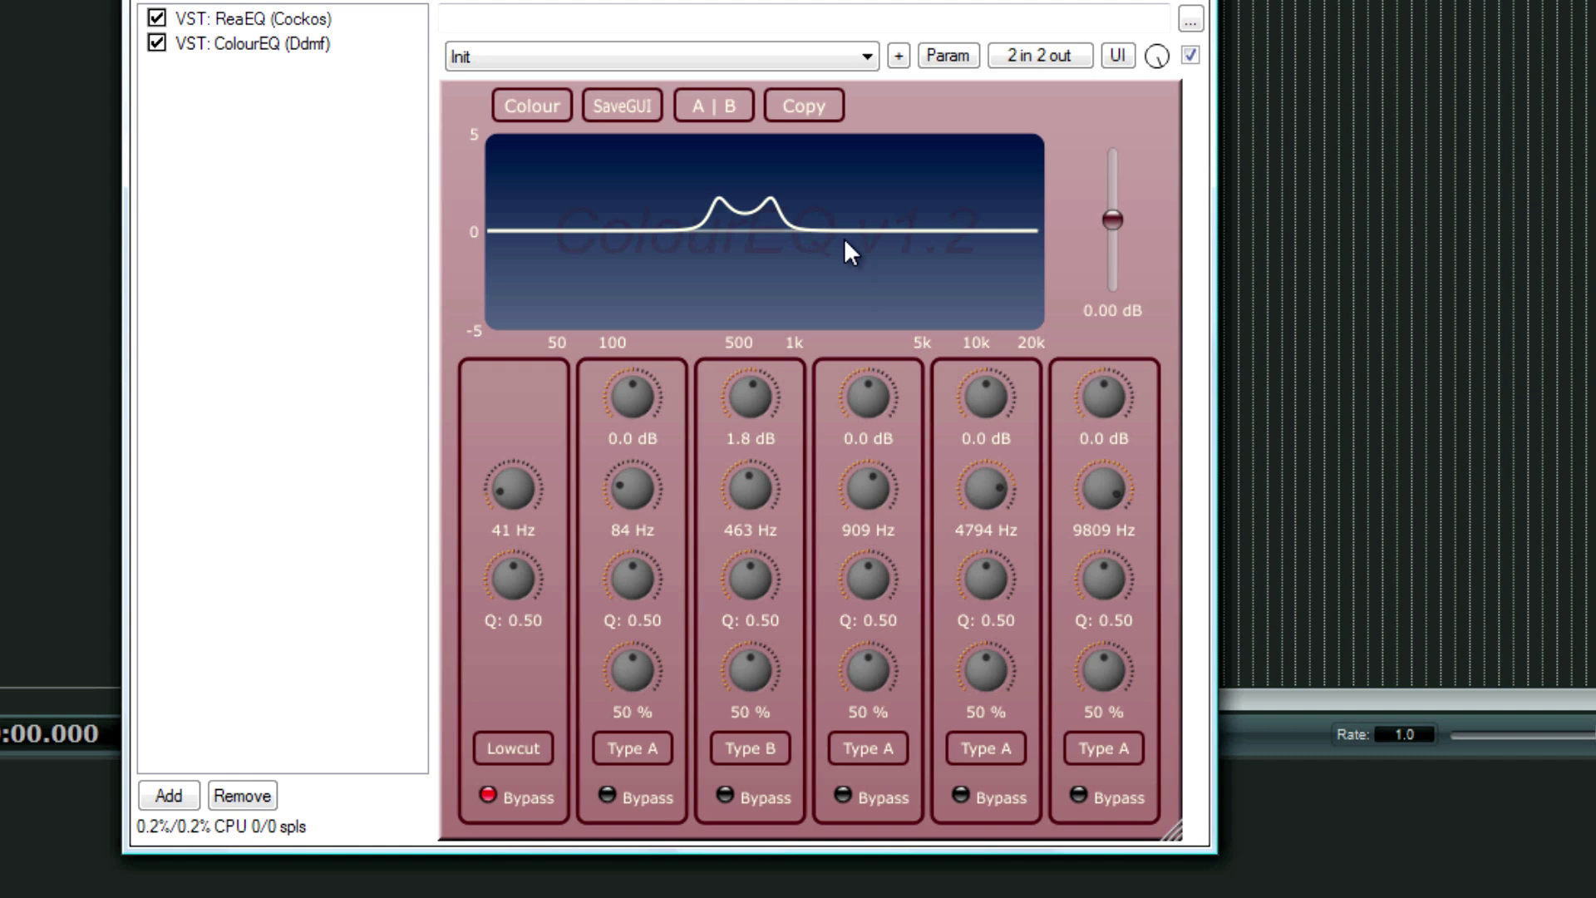
Close track 1's effects window and bring up the master track's SlickEQ, moving its window toward the middle of the arrangement
left_click(267, 45)
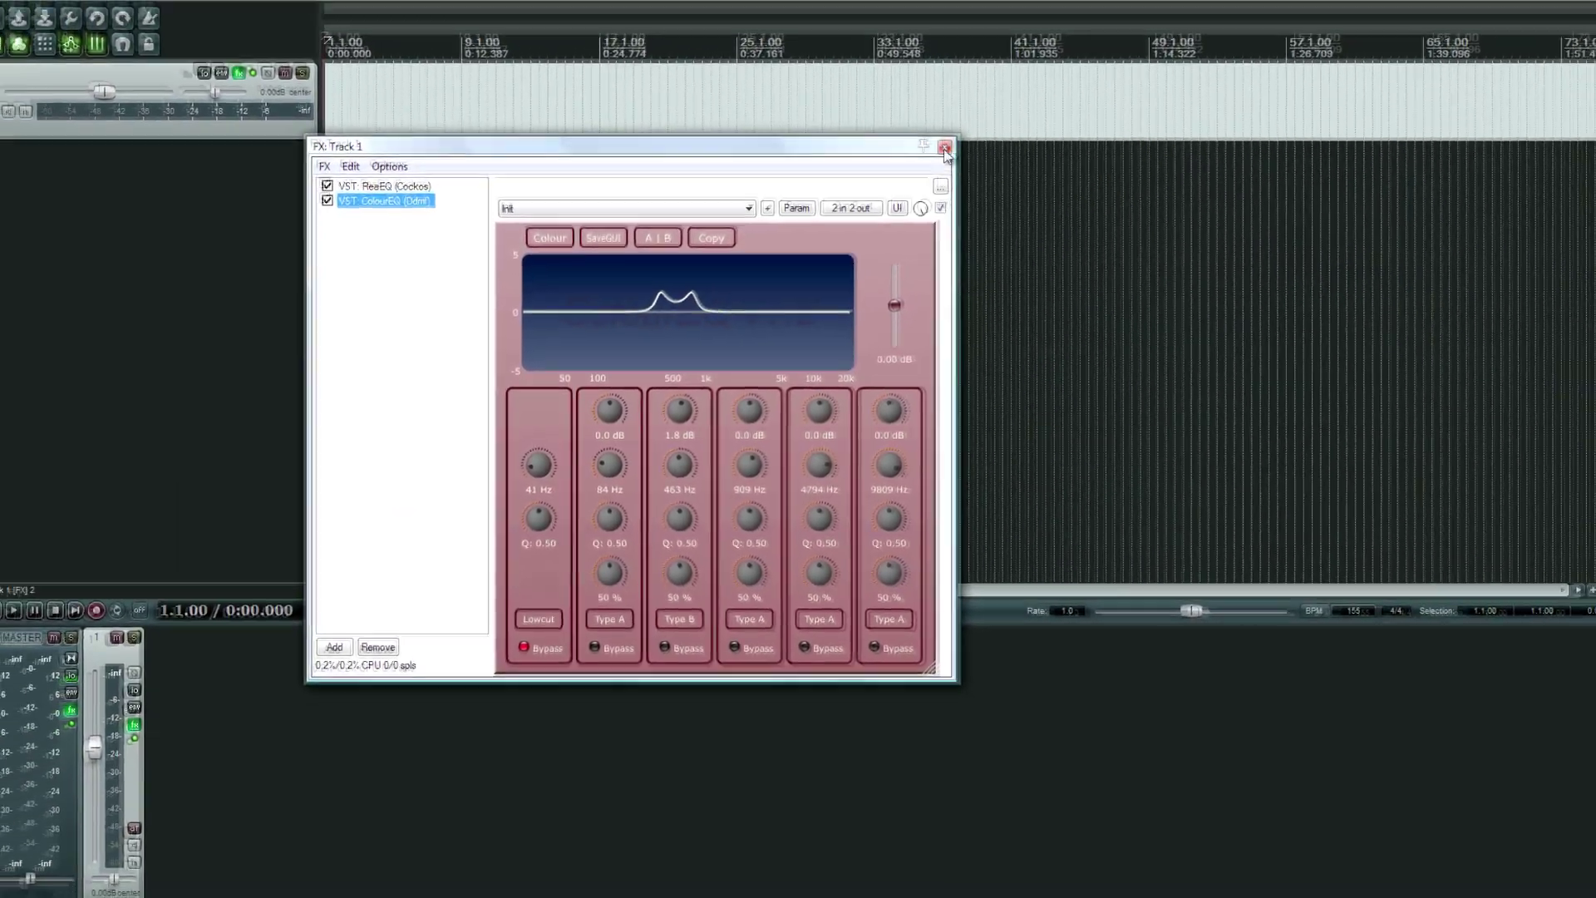
left_click(945, 148)
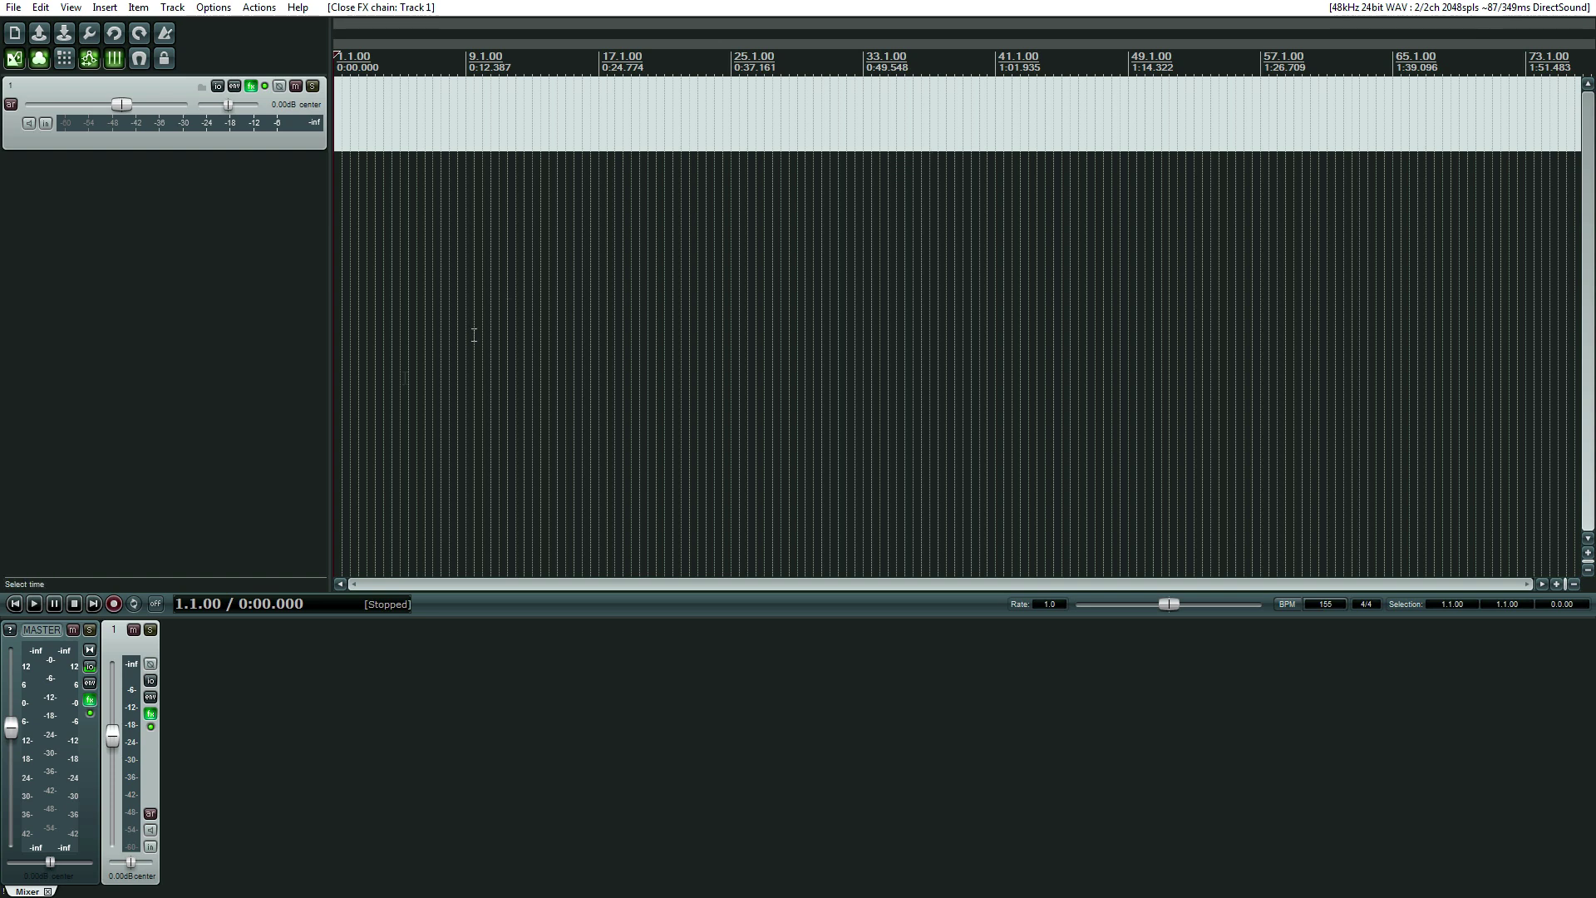
left_click(90, 699)
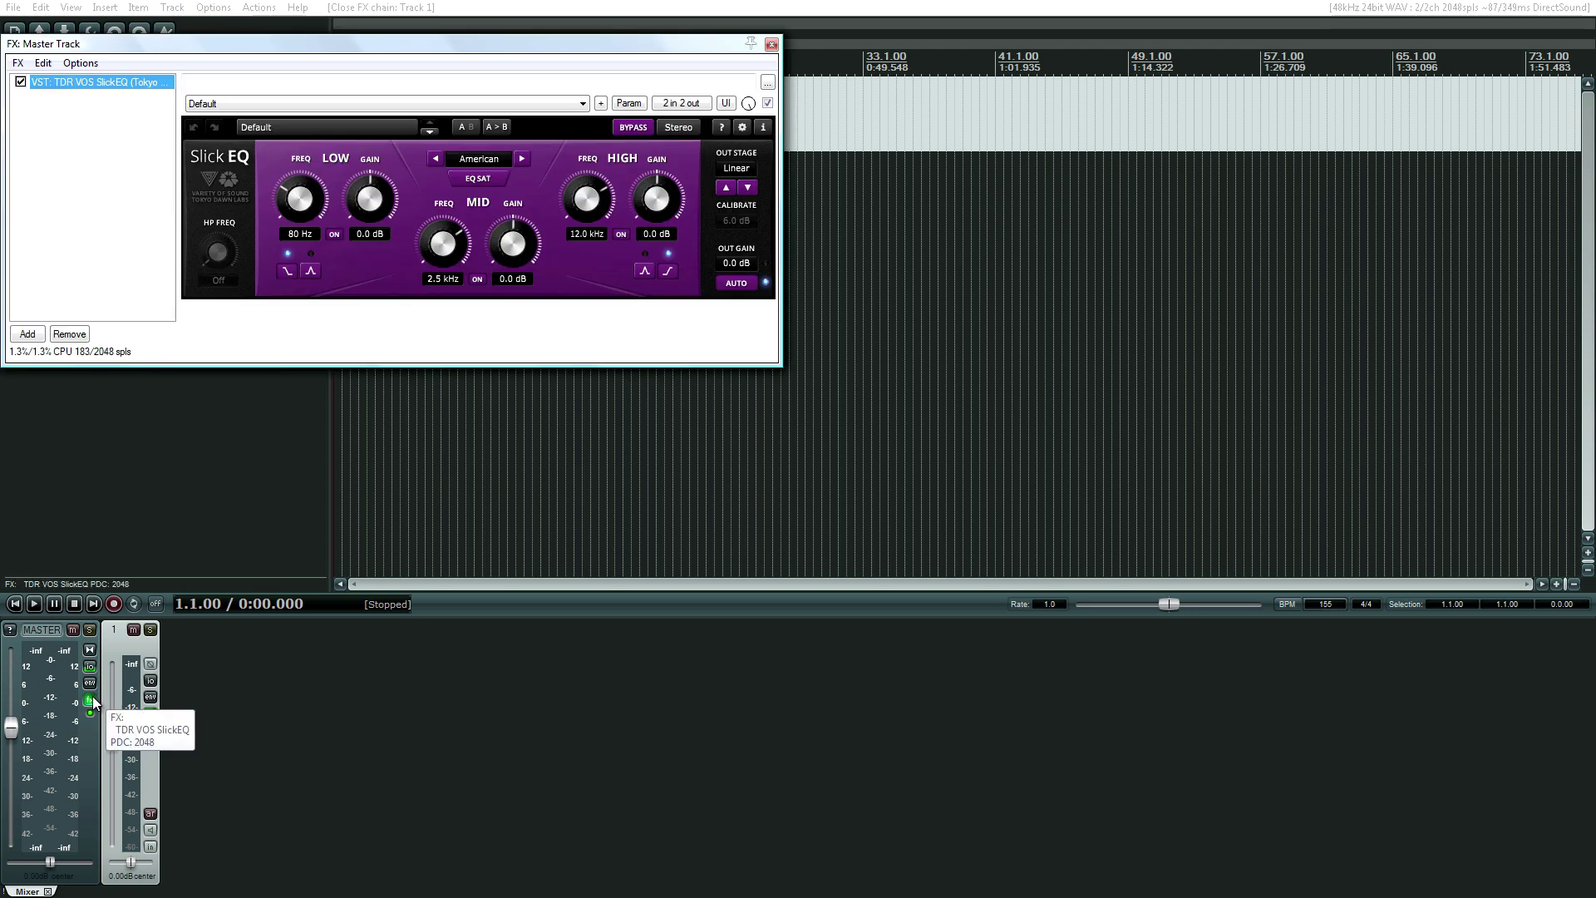
left_click_drag(274, 59, 575, 281)
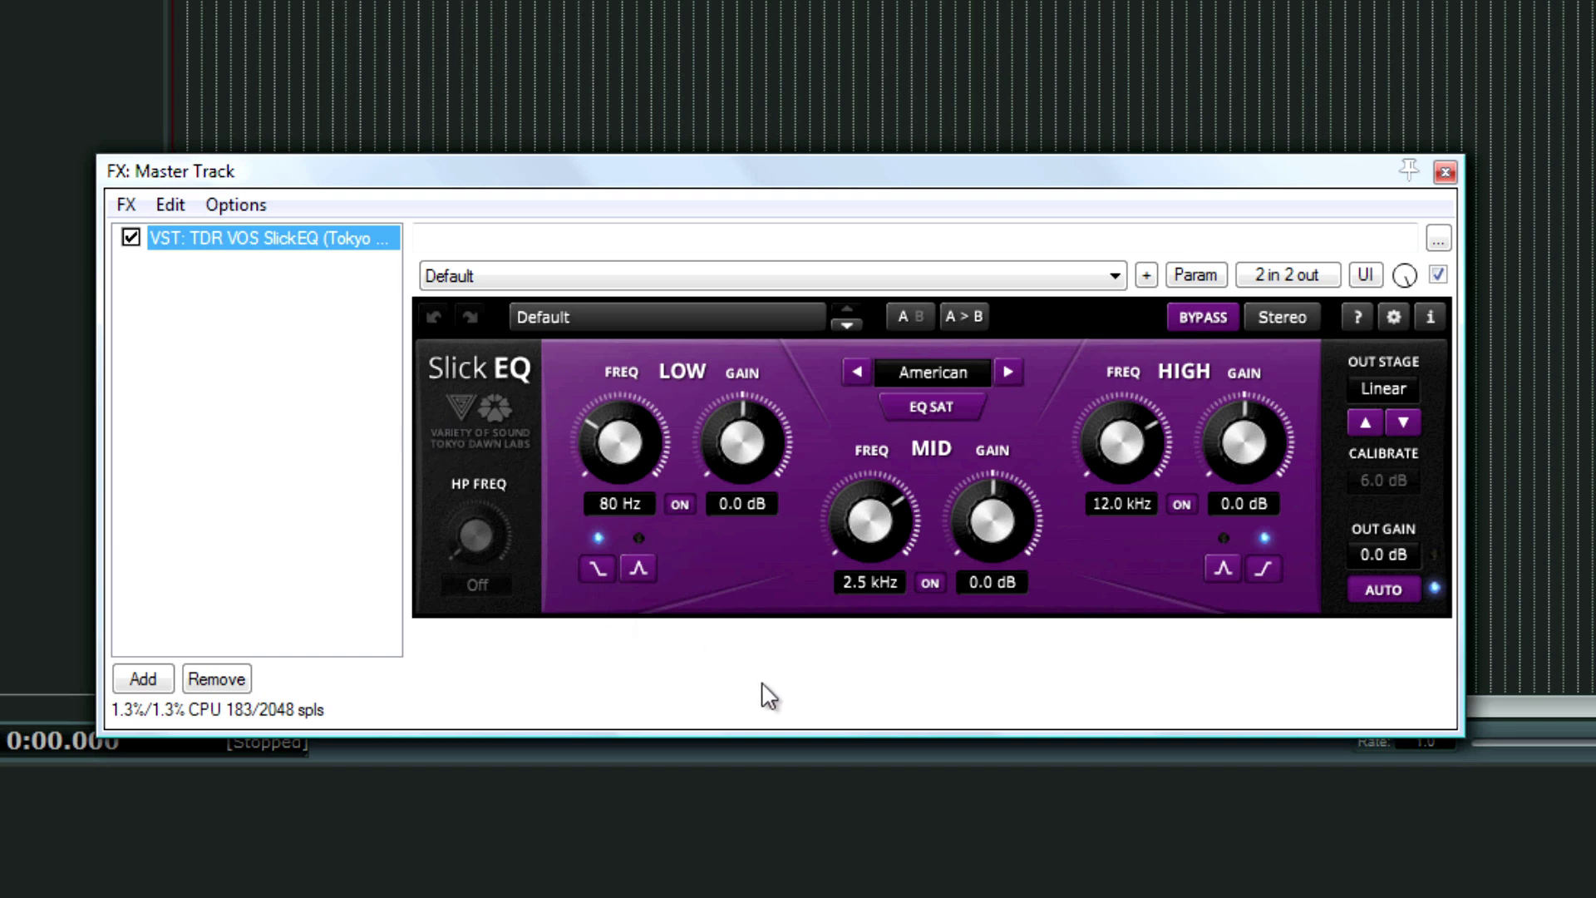
left_click(484, 410)
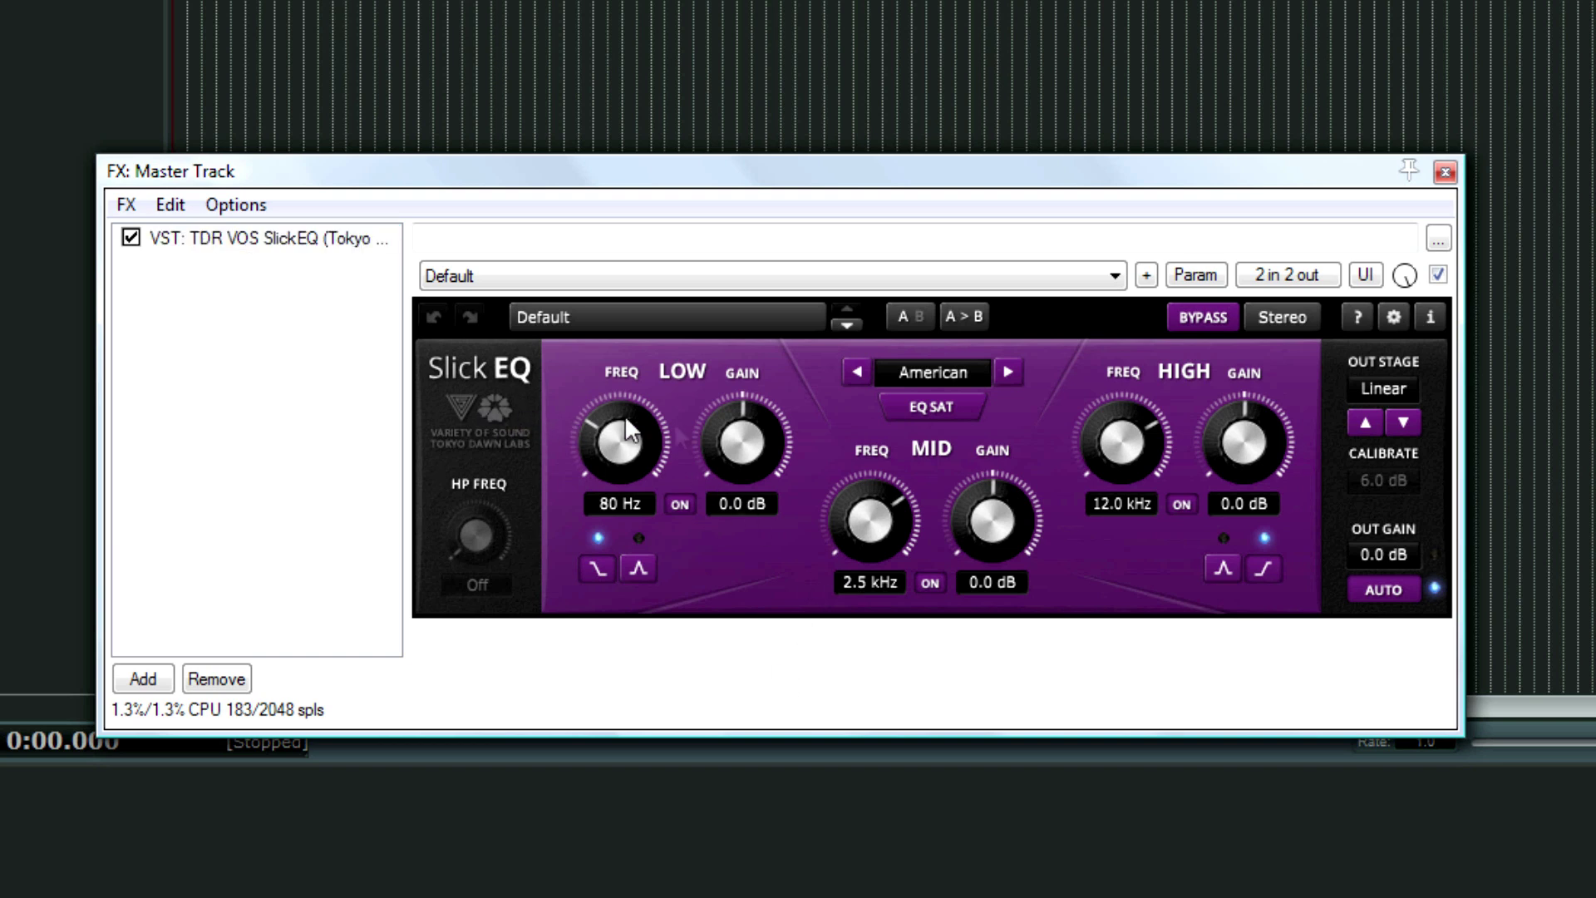
Examine SlickEQ's available EQ models and its automatic output gain option
left_click(931, 372)
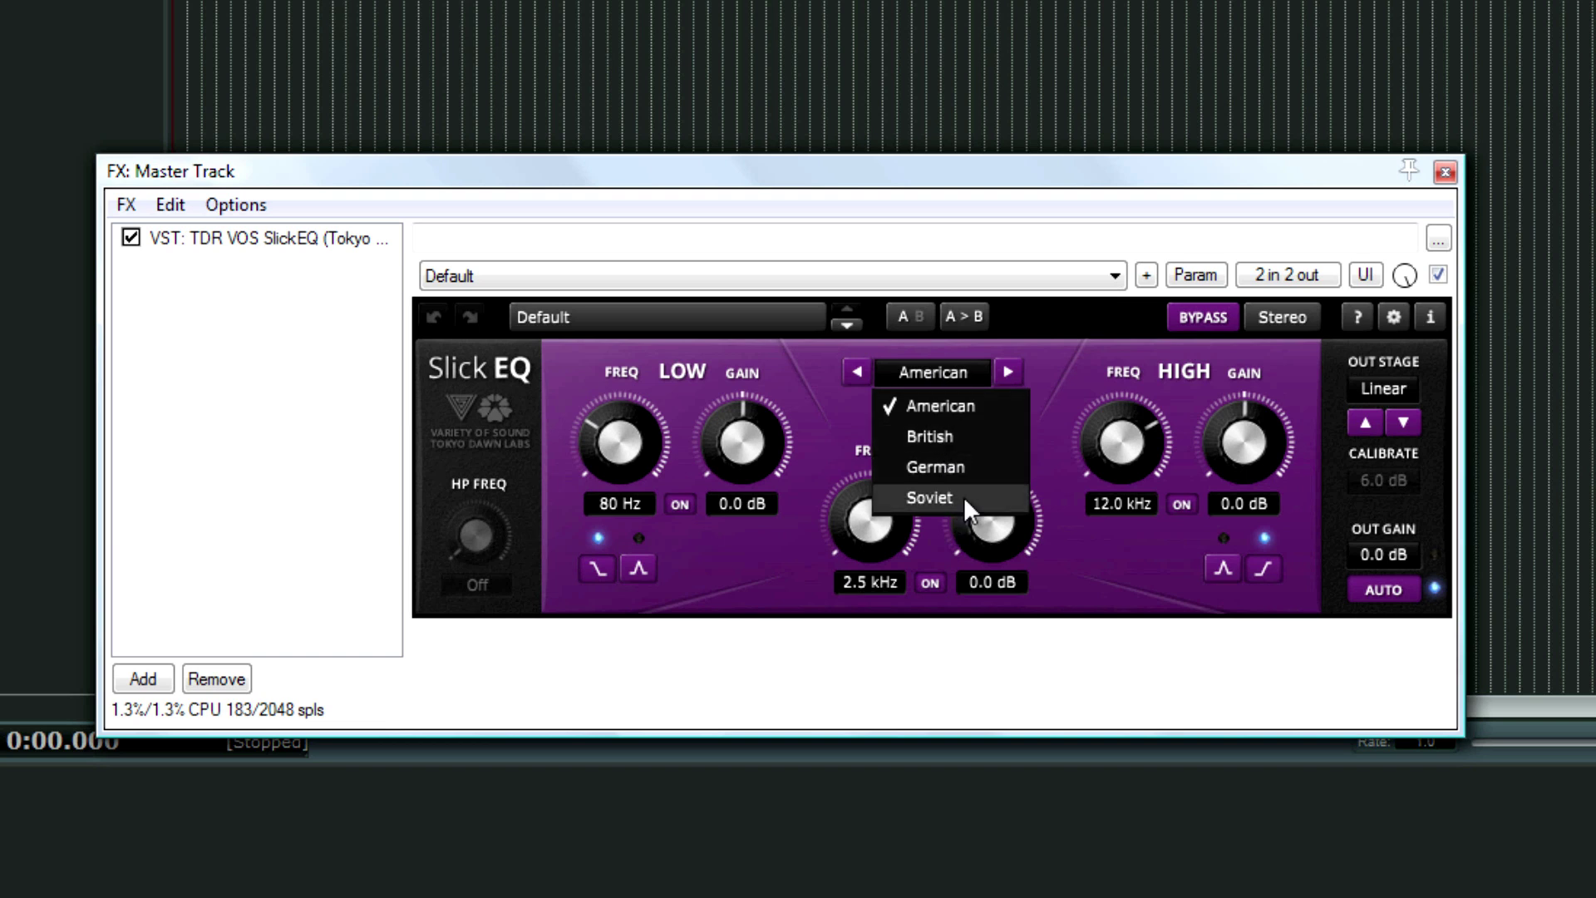
left_click(814, 360)
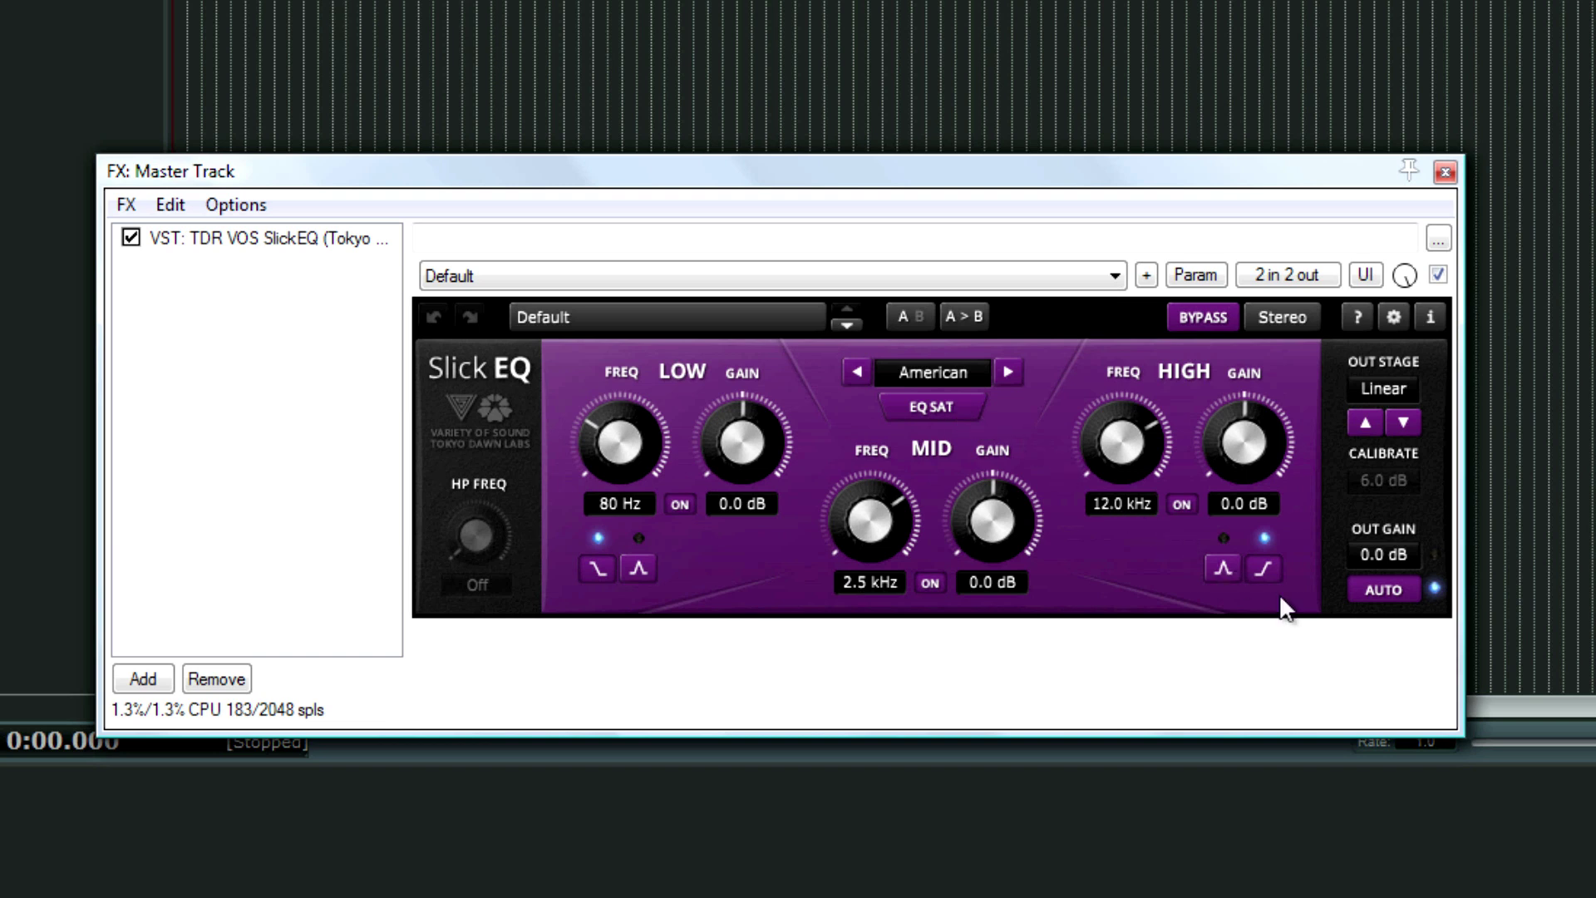
left_click(1383, 593)
left_click(982, 373)
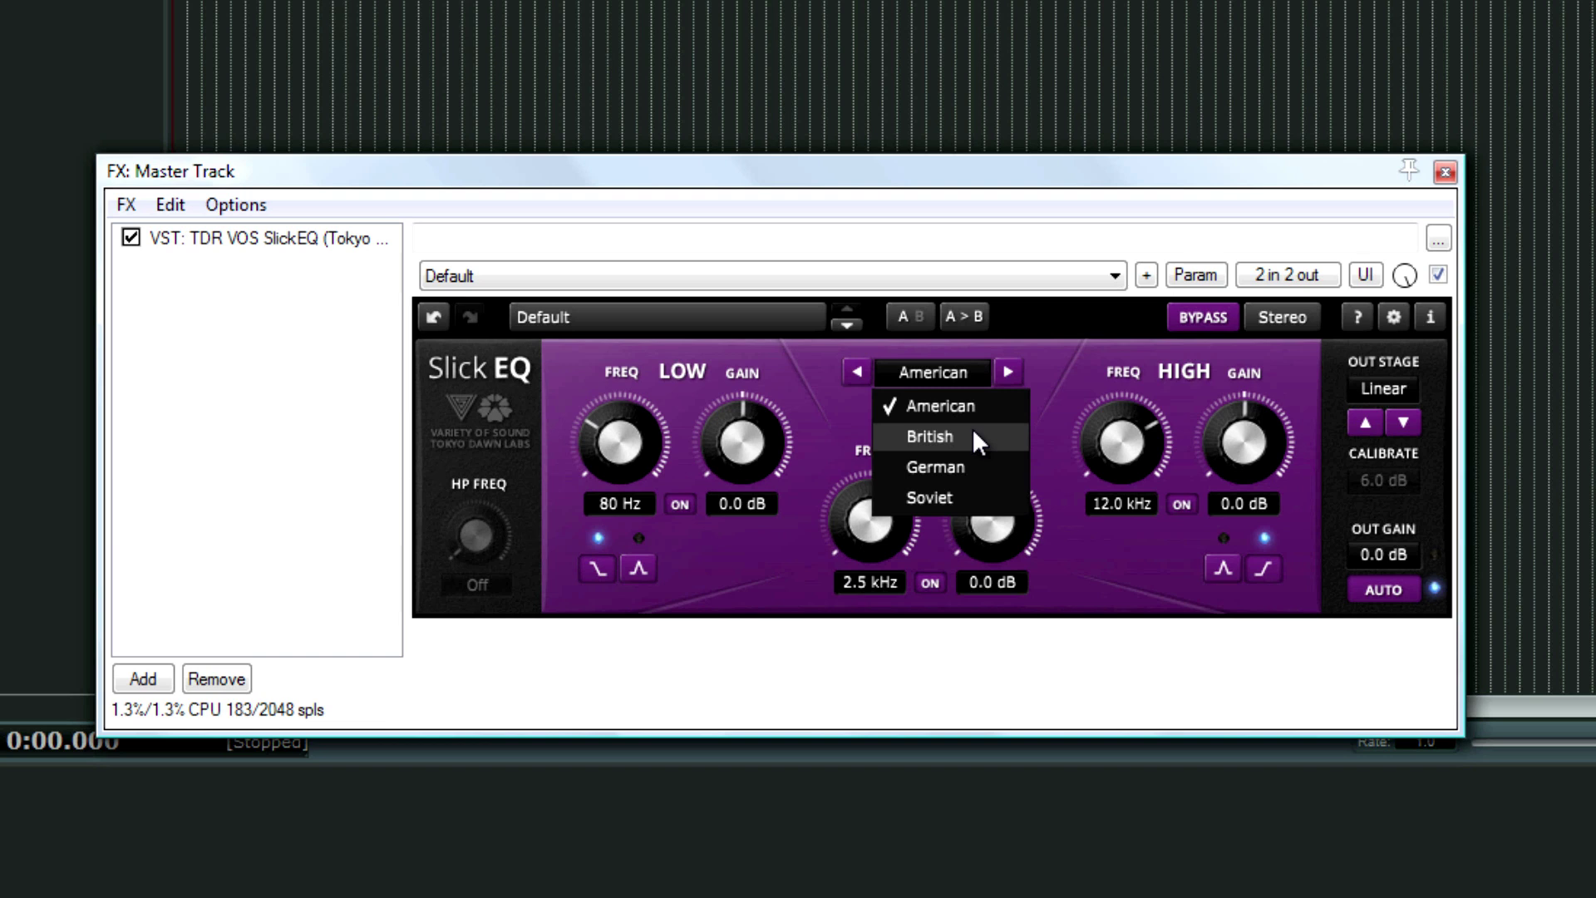
left_click(1115, 577)
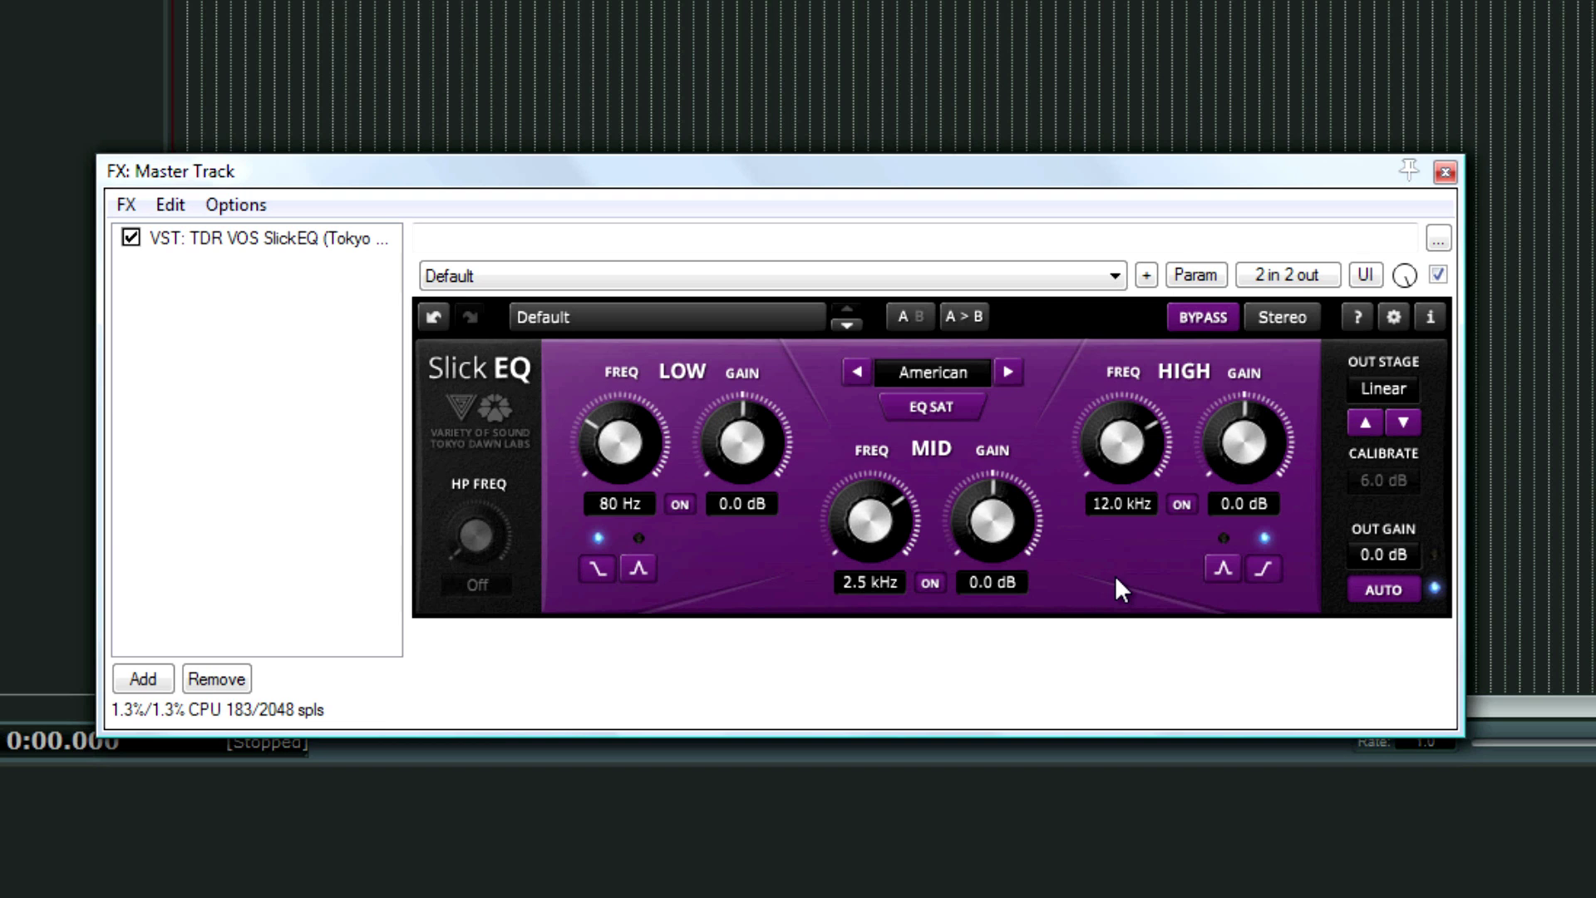
Switch the SlickEQ model through British and German, ending on Soviet
left_click(952, 374)
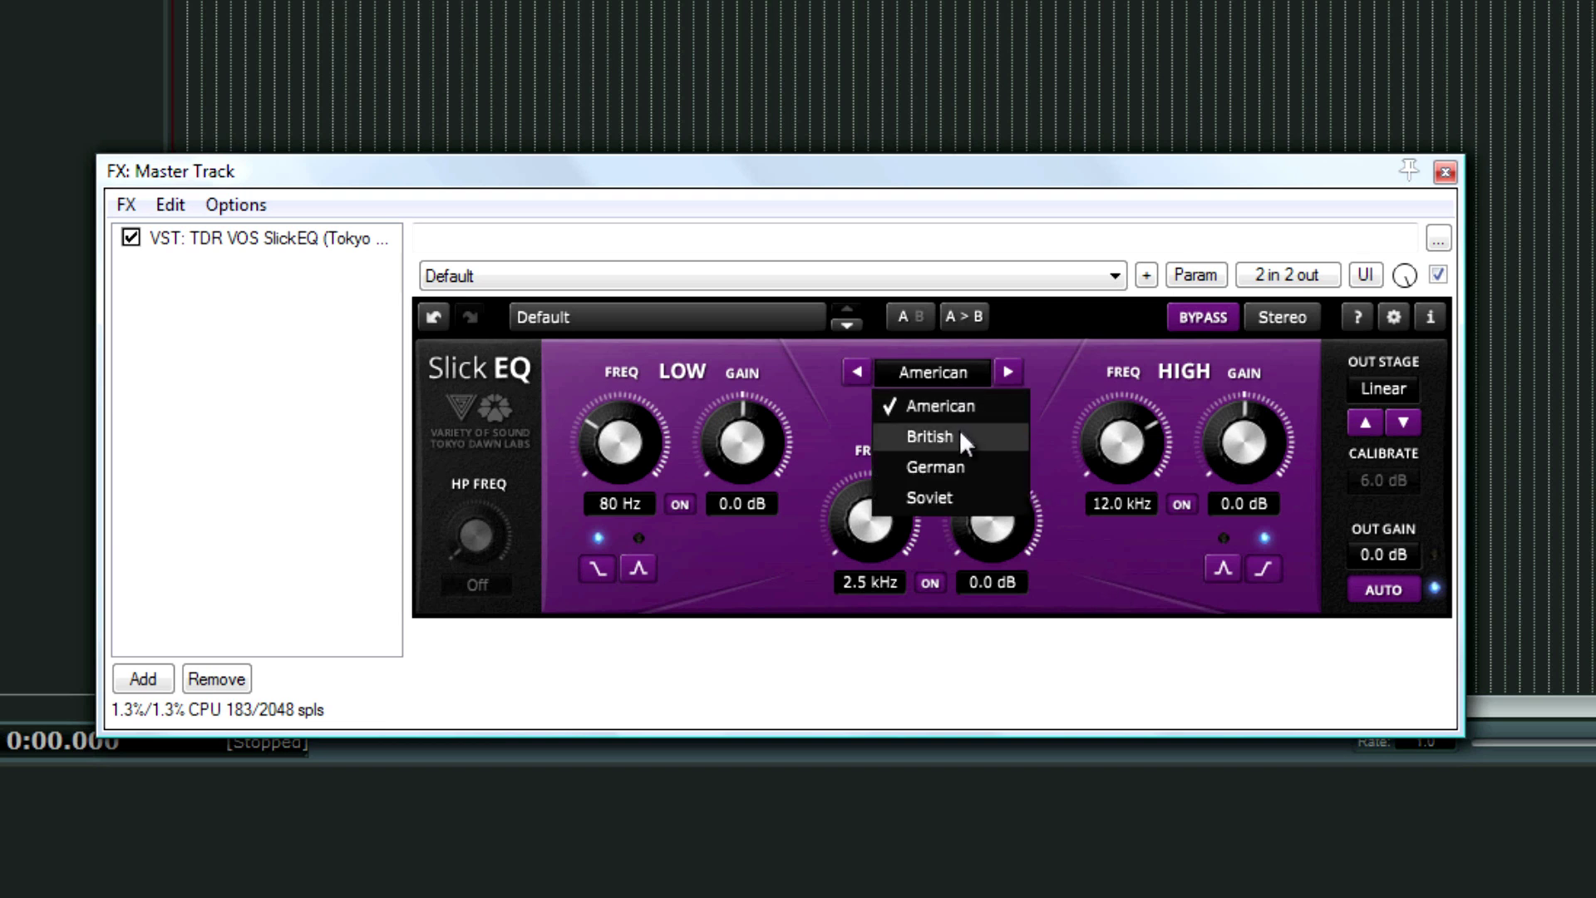
left_click(959, 430)
left_click(965, 378)
left_click(967, 464)
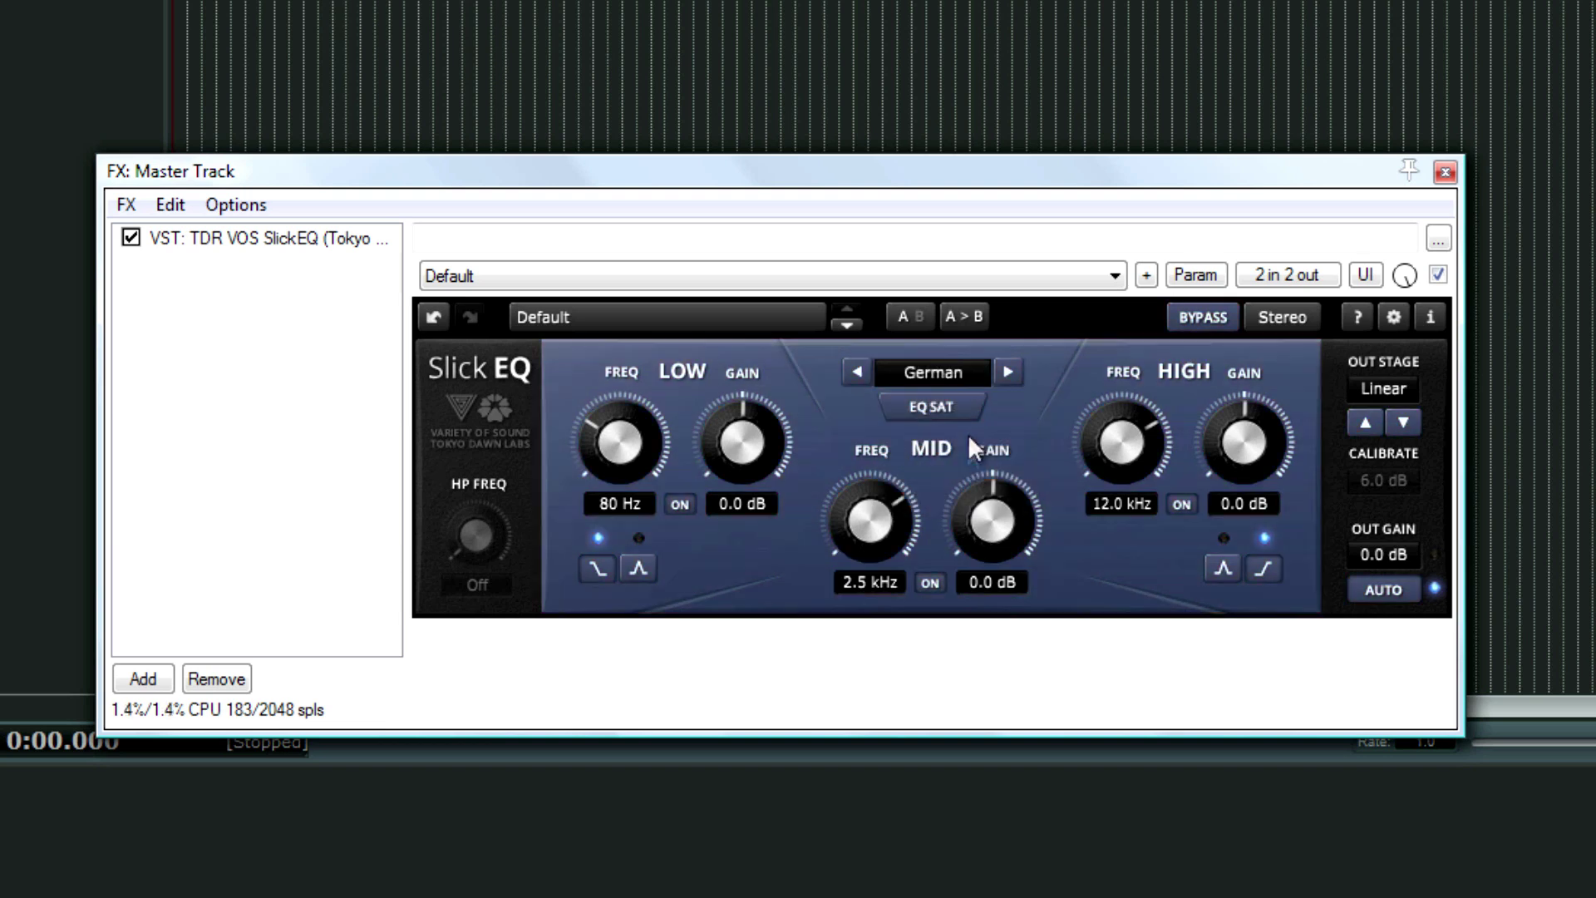
left_click(963, 380)
left_click(971, 495)
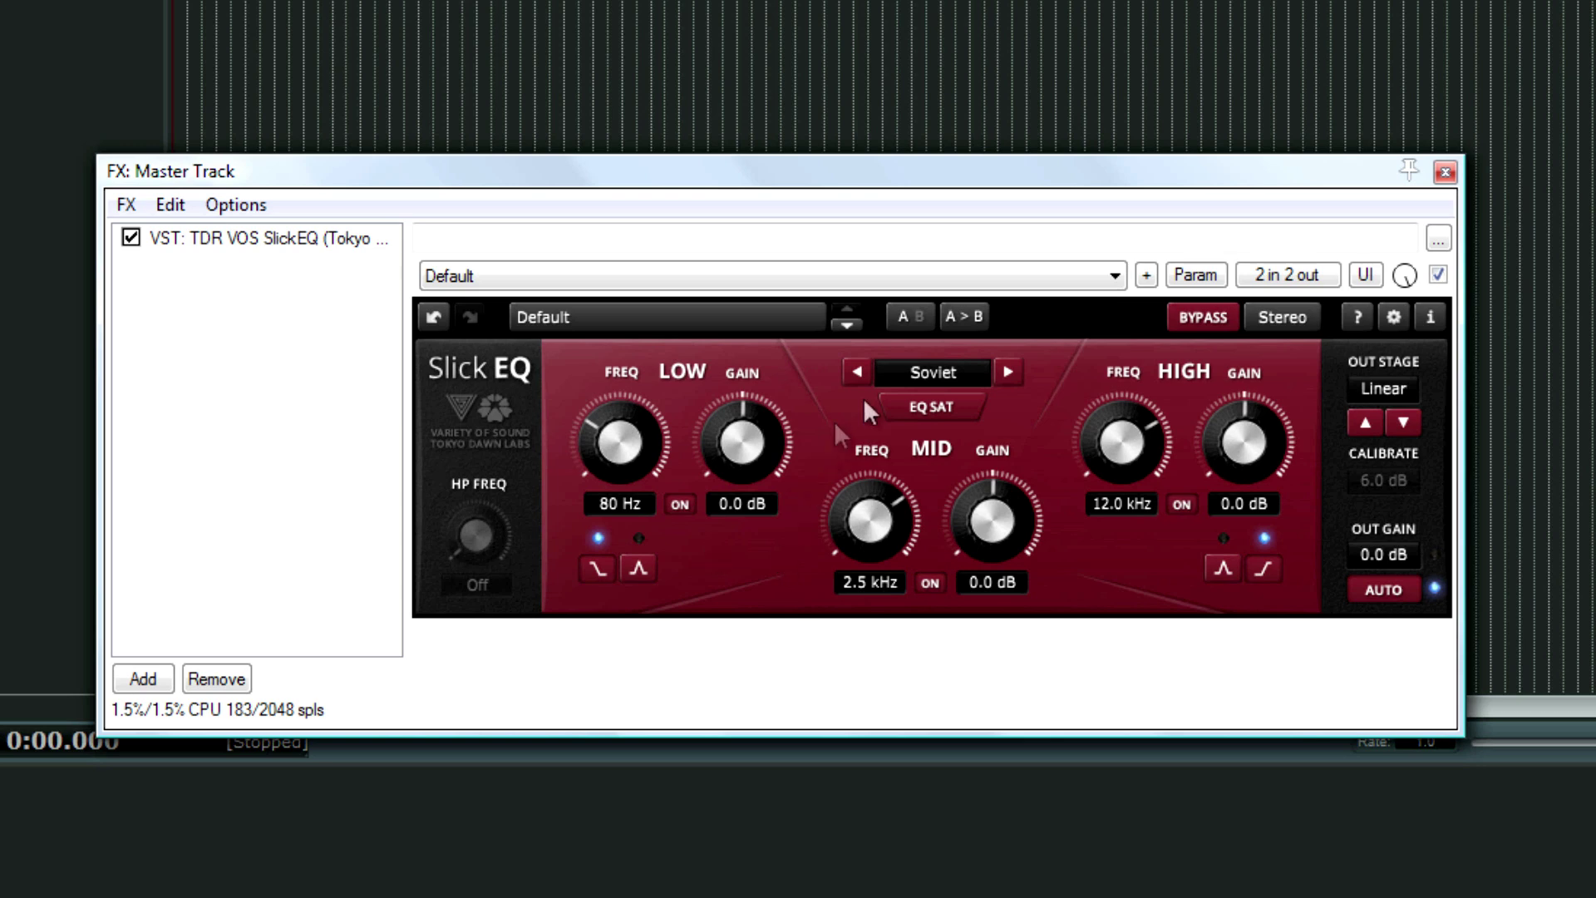
Compare all four SlickEQ models by selecting British, American, German and Soviet in turn
left_click(940, 371)
left_click(959, 434)
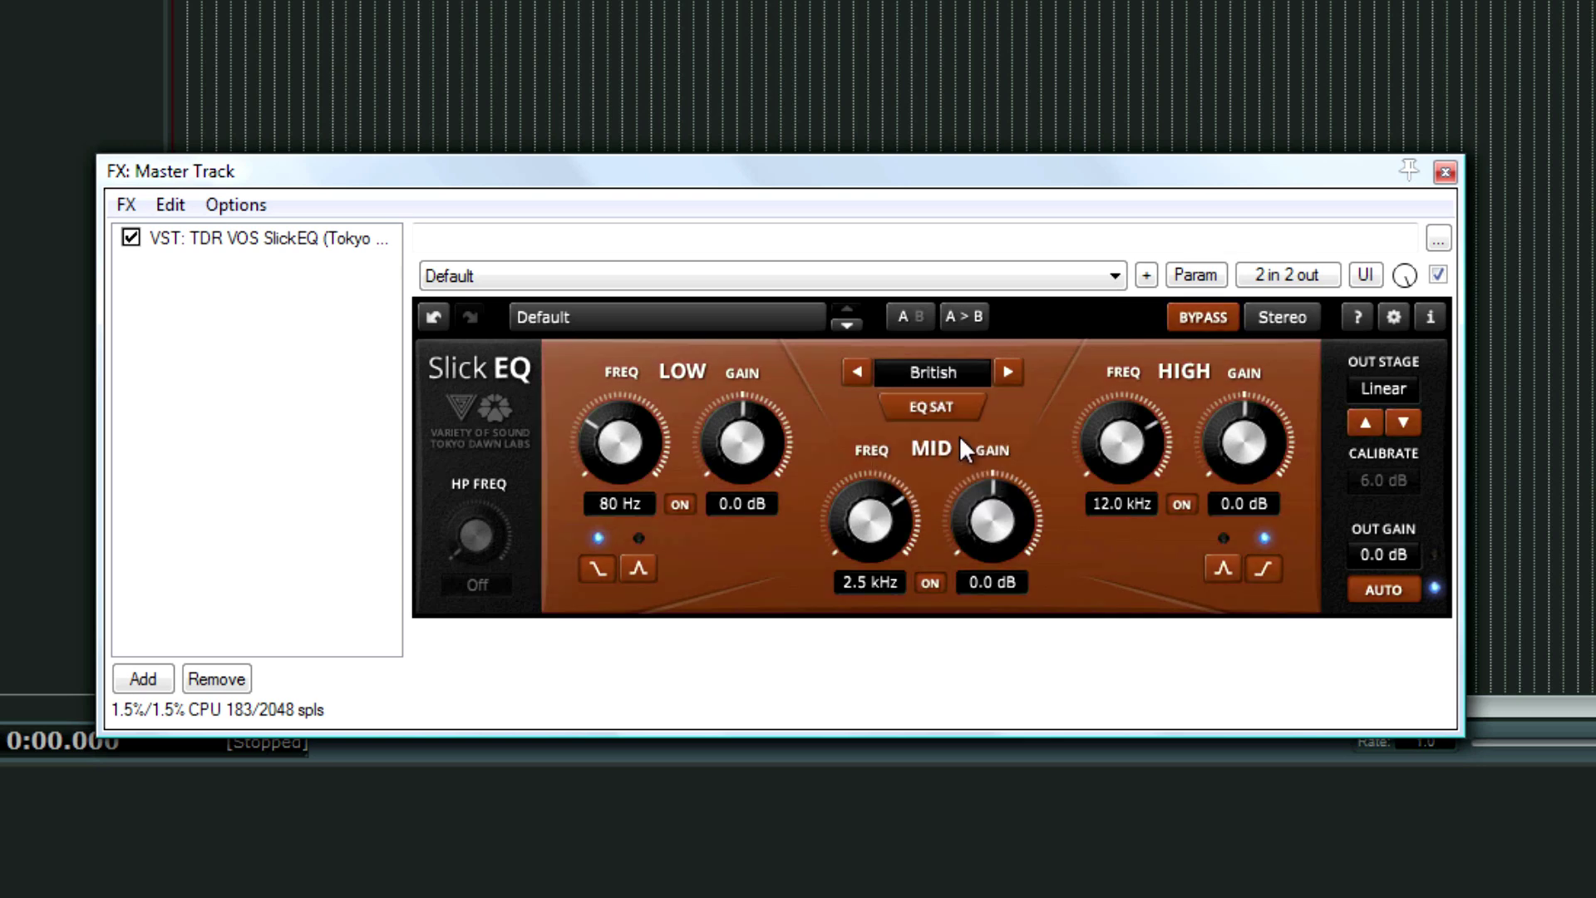
left_click(958, 377)
left_click(960, 404)
left_click(961, 377)
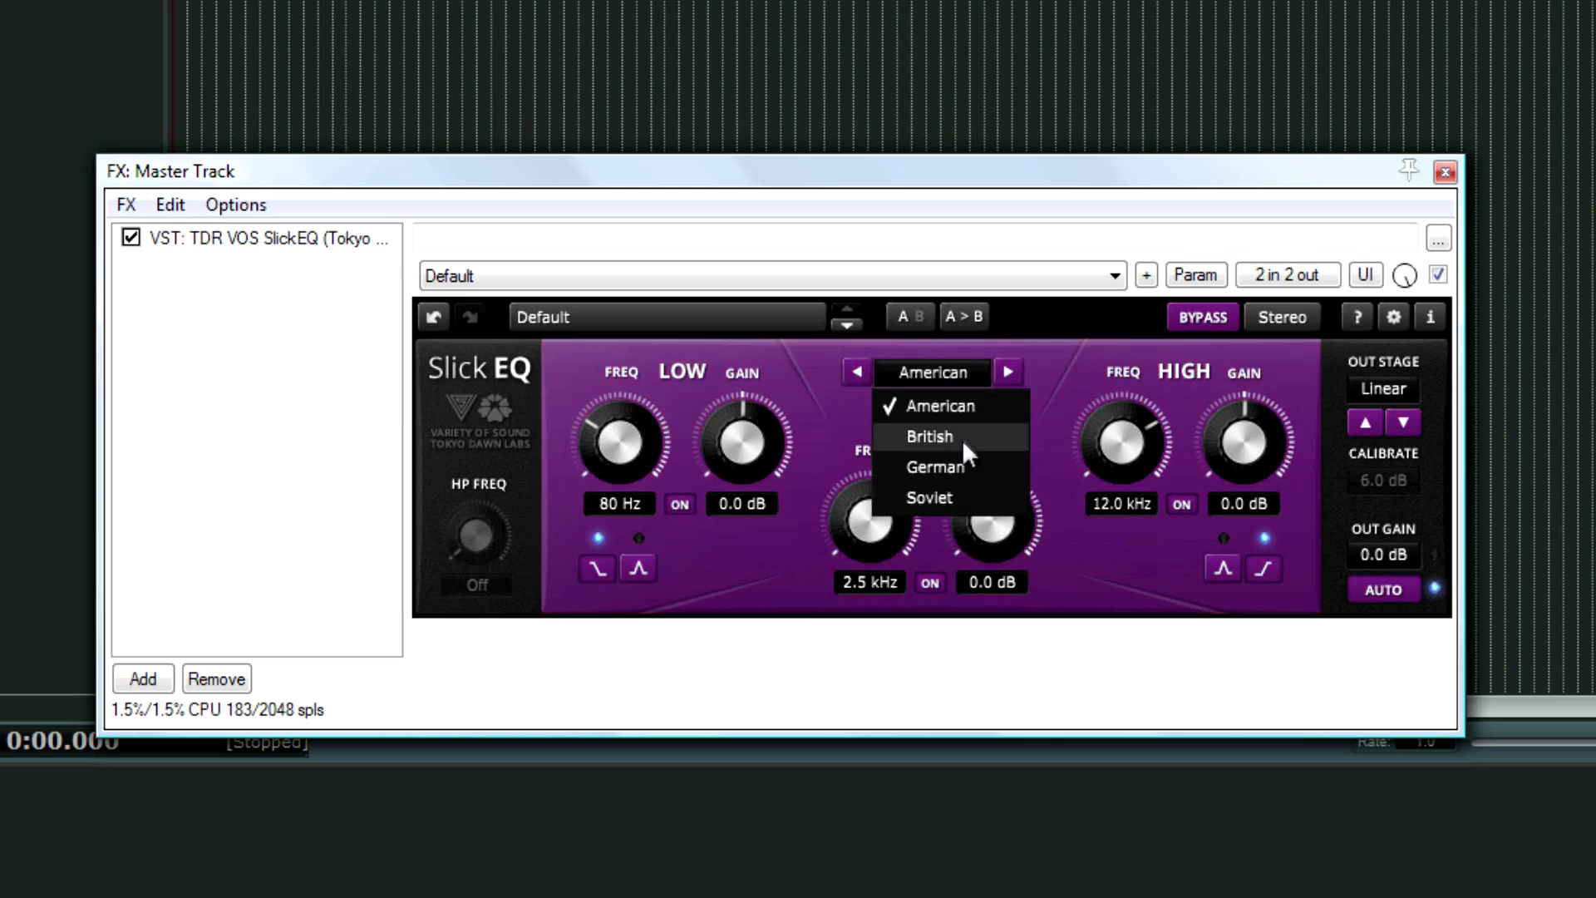
left_click(965, 464)
left_click(956, 380)
left_click(978, 498)
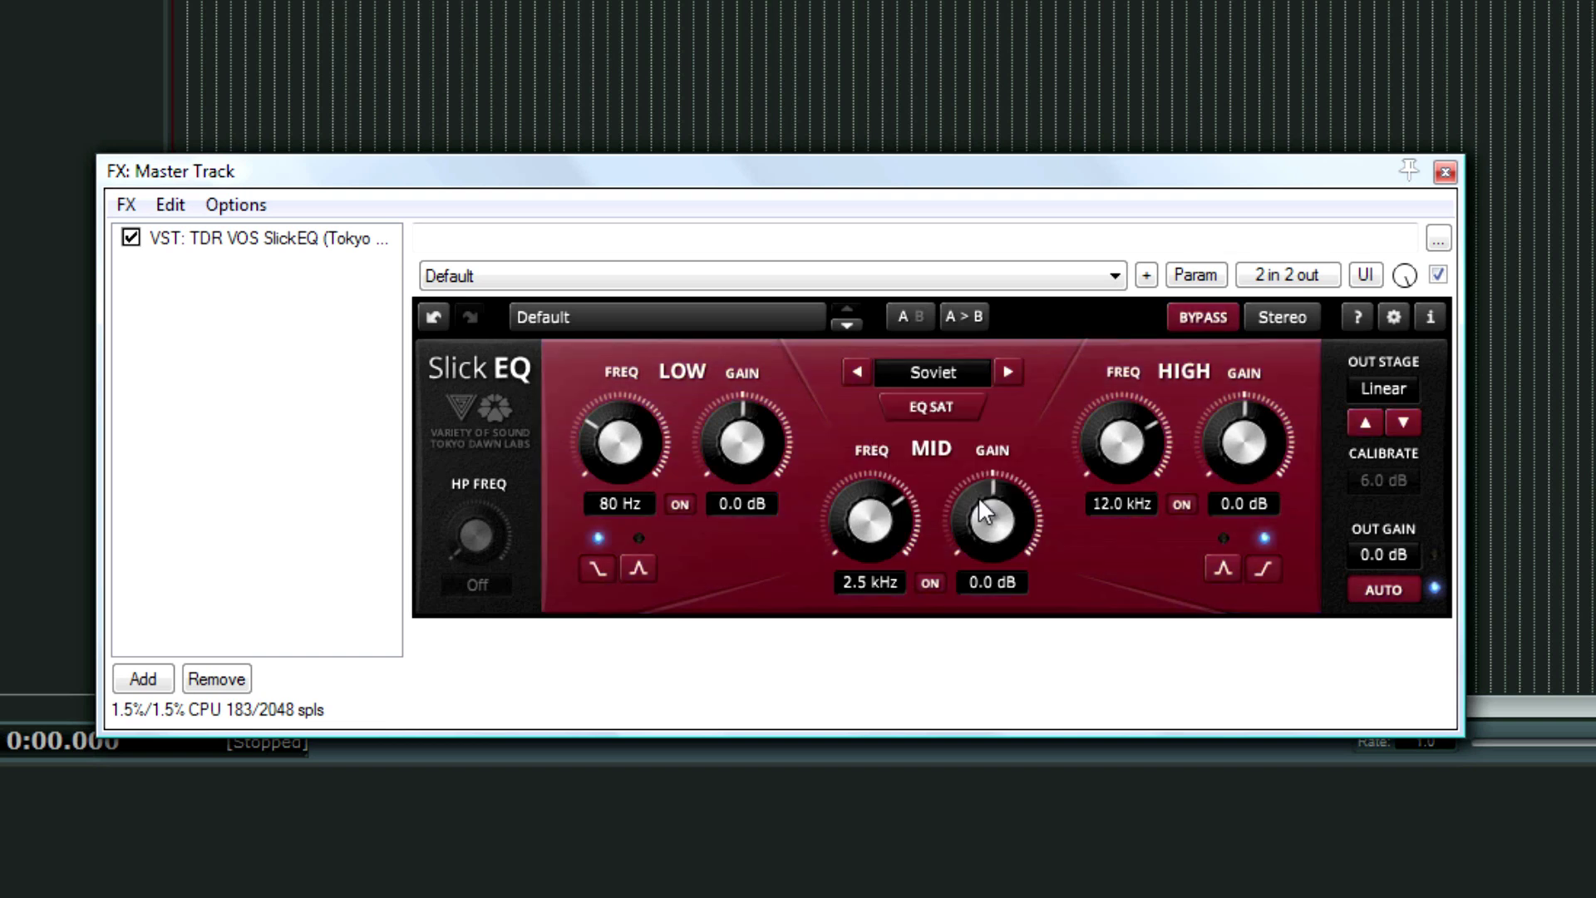